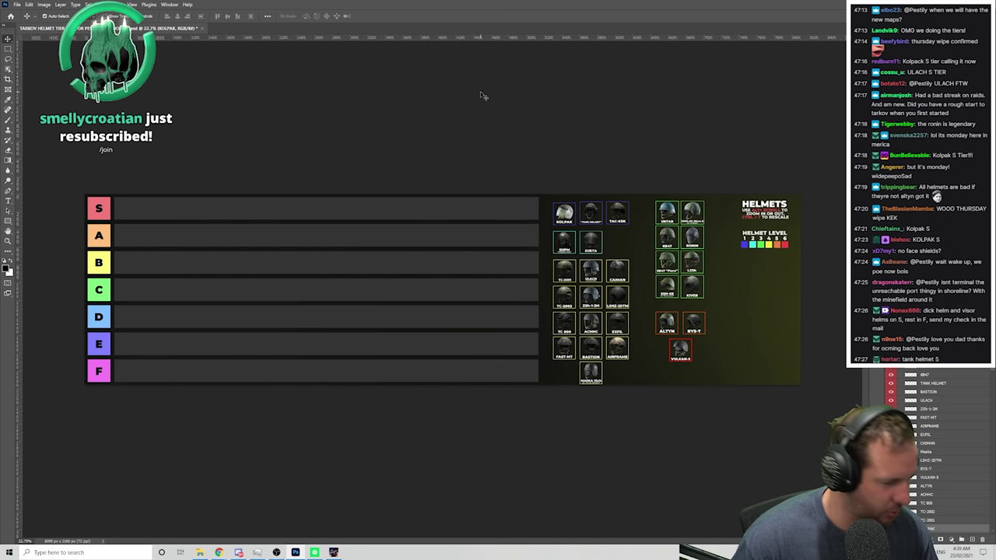
# Scroll and drag along the bottom of the window to reposition the view of the tier list
pyautogui.scroll(3, 658, 275)
pyautogui.scroll(1, 774, 326)
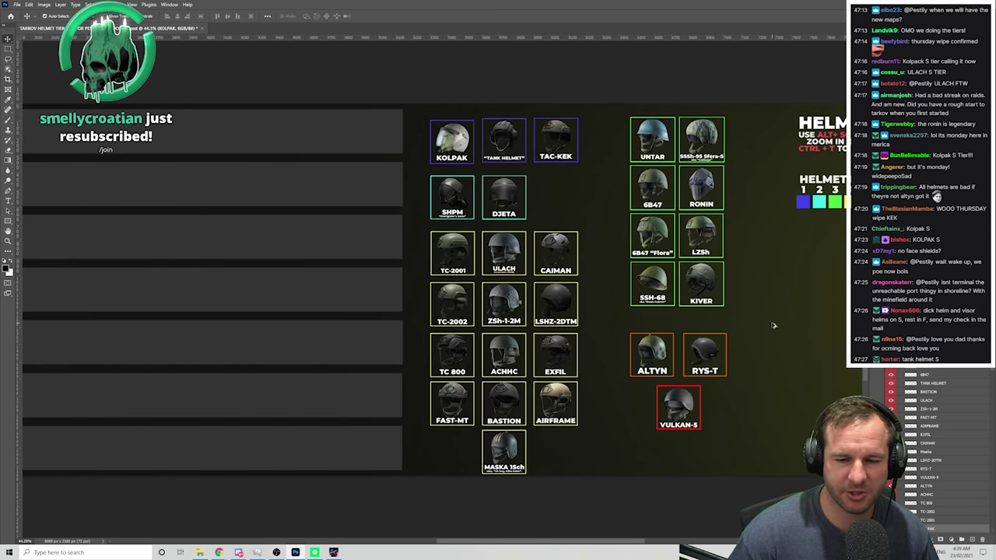
pyautogui.moveTo(645, 543); pyautogui.dragTo(675, 542)
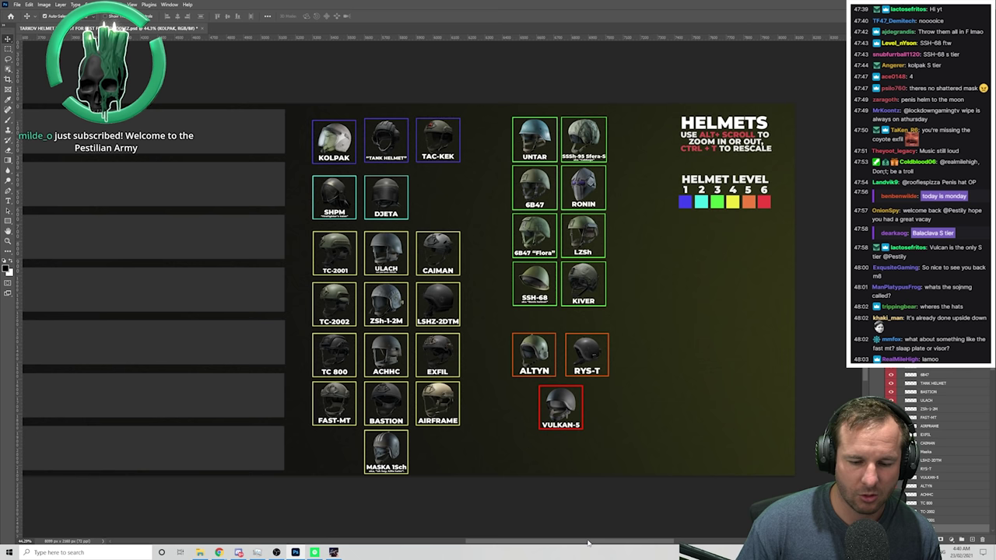
pyautogui.moveTo(650, 541)
pyautogui.mouseDown()
pyautogui.moveTo(662, 543)
pyautogui.moveTo(635, 537)
pyautogui.mouseUp()
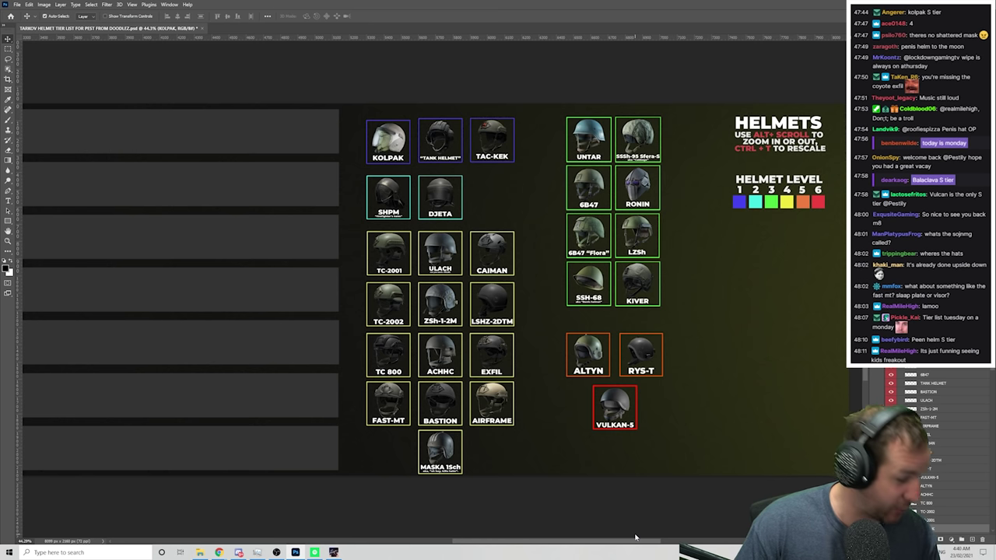
pyautogui.moveTo(635, 537); pyautogui.dragTo(607, 537)
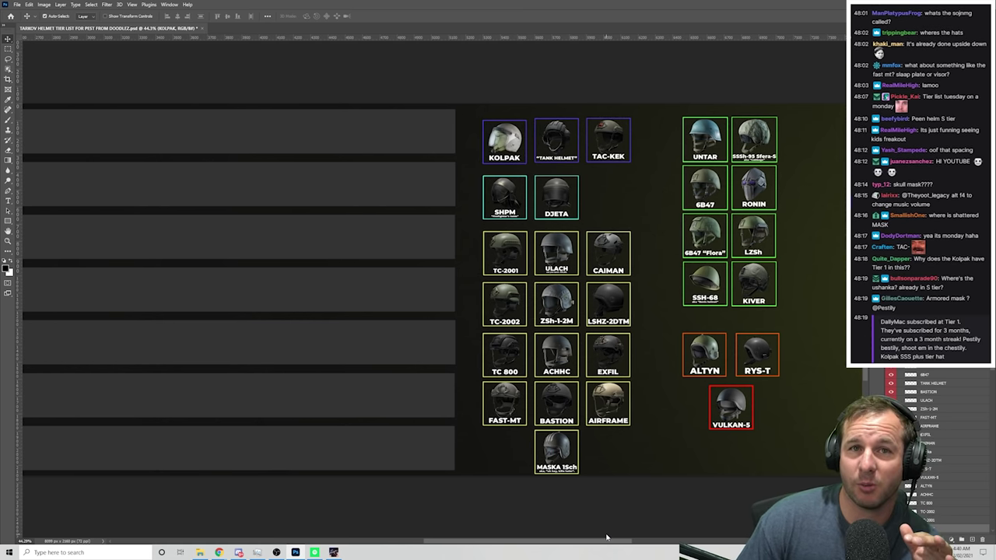
pyautogui.moveTo(607, 537)
pyautogui.mouseDown()
pyautogui.moveTo(587, 533)
pyautogui.moveTo(604, 528)
pyautogui.mouseUp()
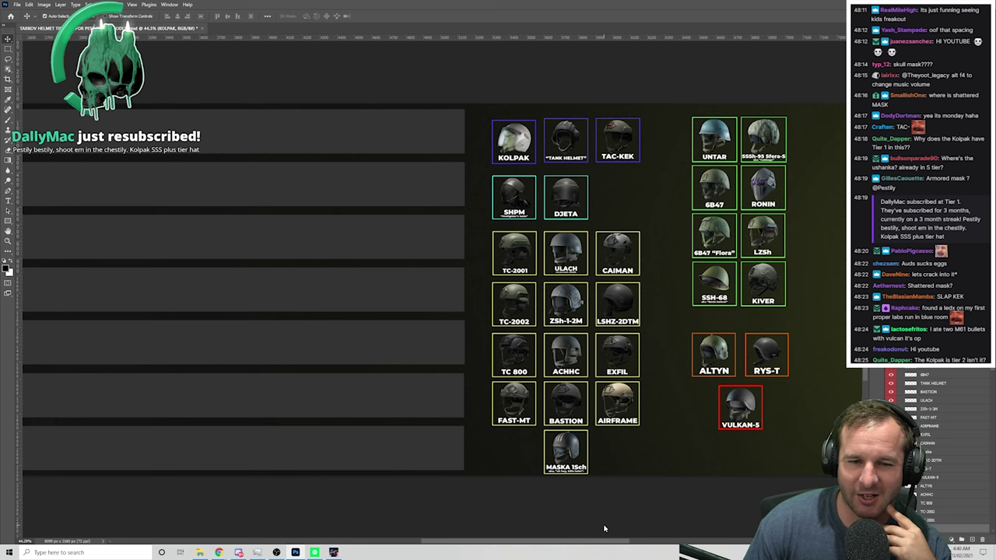
pyautogui.moveTo(604, 528); pyautogui.dragTo(534, 530)
pyautogui.scroll(-2, 545, 506)
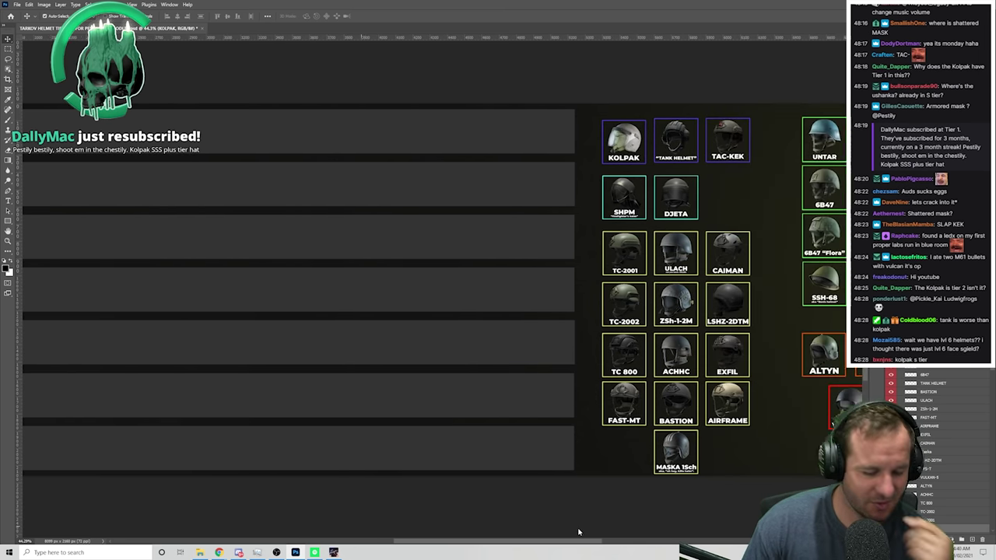
pyautogui.scroll(-1, 537, 465)
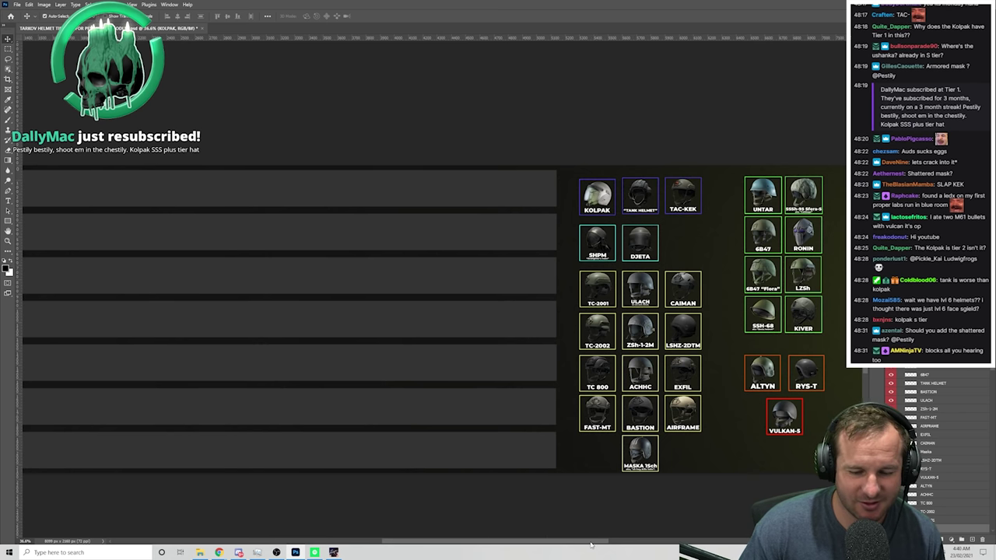
pyautogui.moveTo(590, 541); pyautogui.dragTo(536, 540)
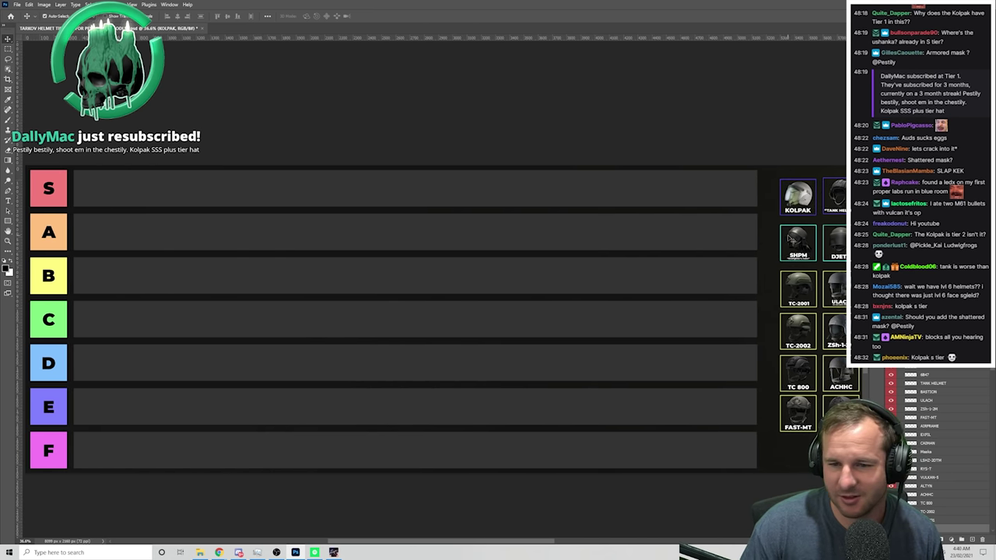
# Drag the KOLPAK helmet from the grid into the F tier row
pyautogui.moveTo(797, 197); pyautogui.dragTo(102, 444)
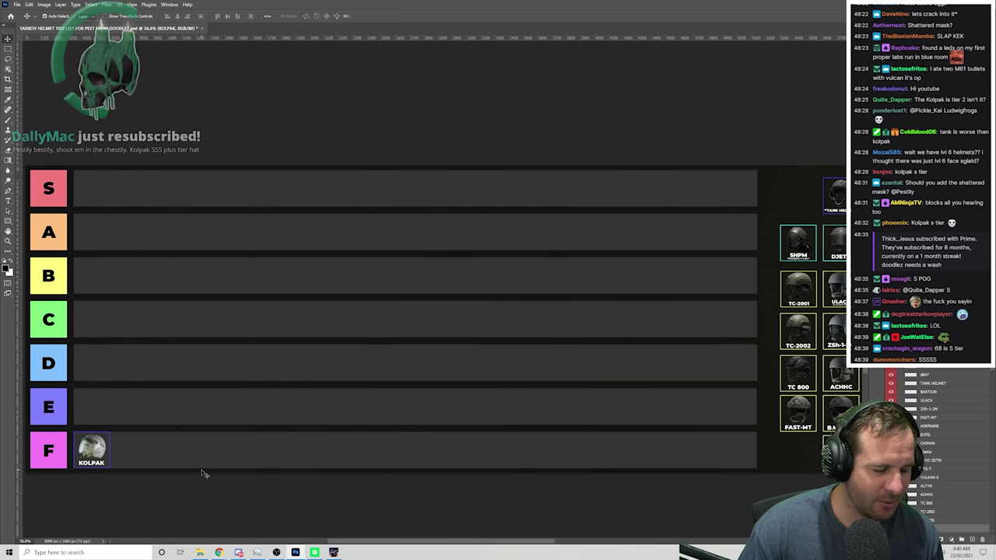
pyautogui.moveTo(396, 544); pyautogui.dragTo(474, 542)
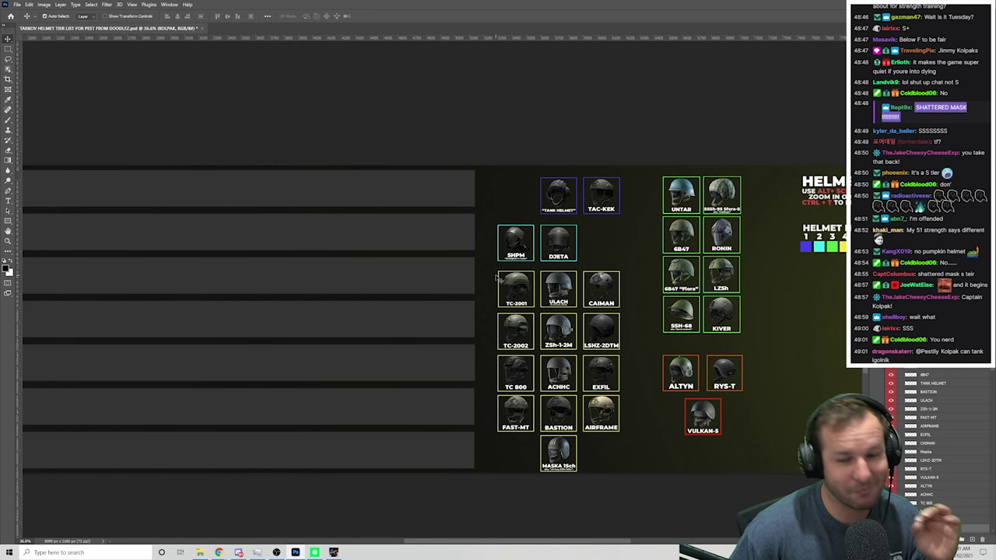
pyautogui.hscroll(-5, 540, 536)
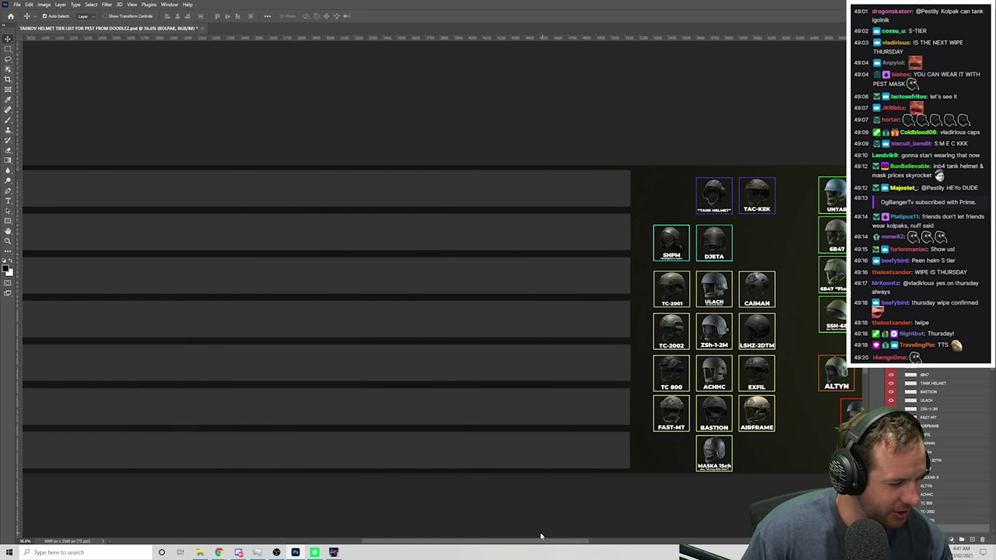
pyautogui.moveTo(539, 536); pyautogui.dragTo(521, 535)
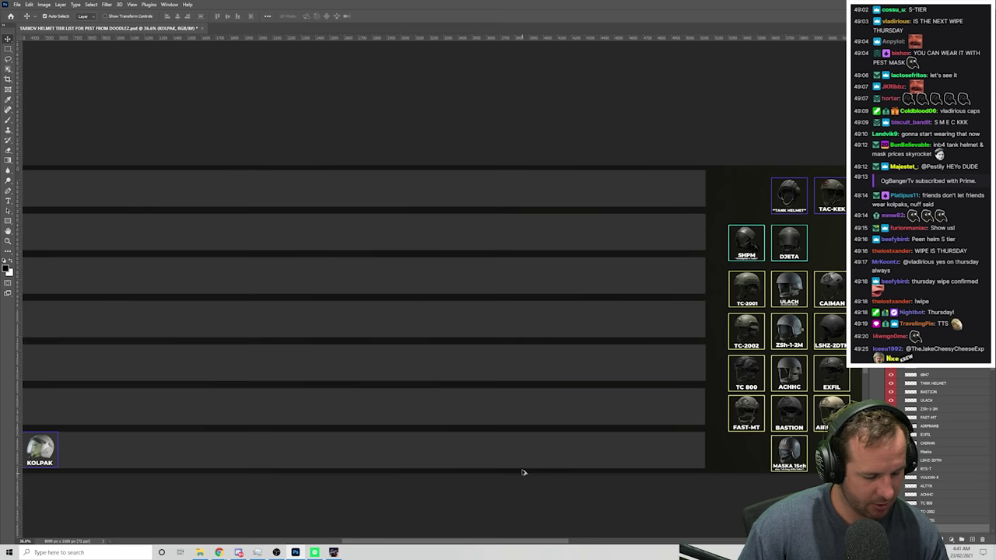
pyautogui.scroll(-1, 523, 472)
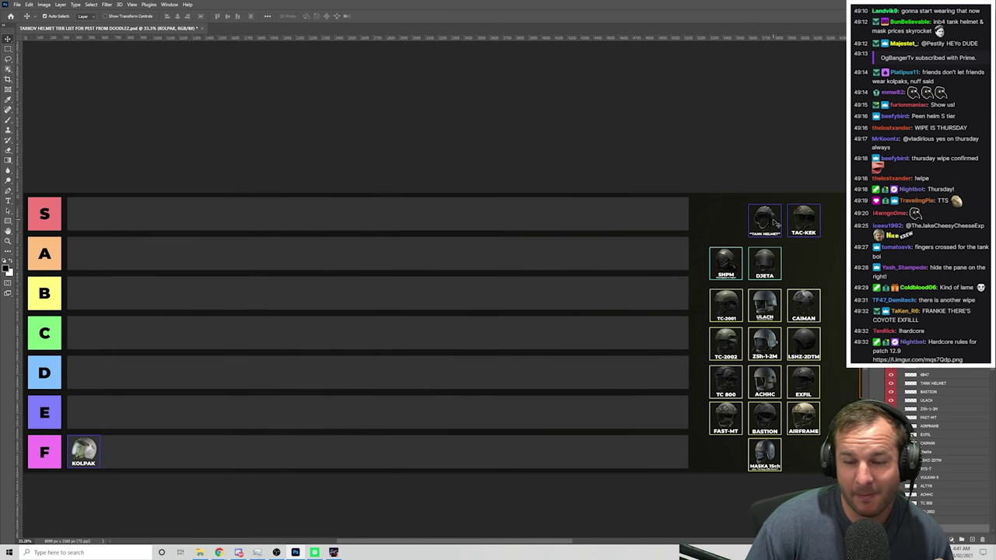
# Drag the TANK HELMET into row D and the TAC-KEK helmet into row E
pyautogui.moveTo(770, 224); pyautogui.dragTo(87, 375)
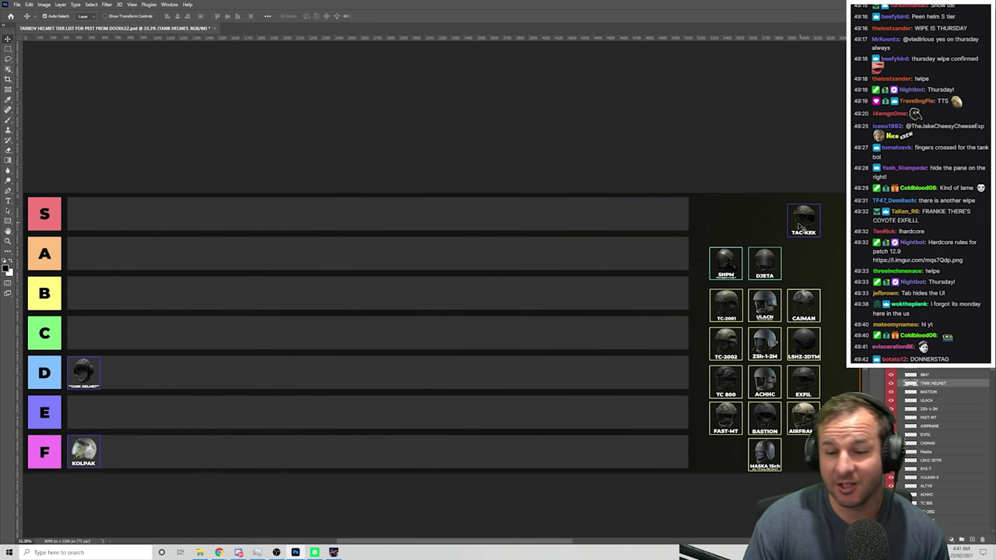
pyautogui.moveTo(804, 227); pyautogui.dragTo(326, 397)
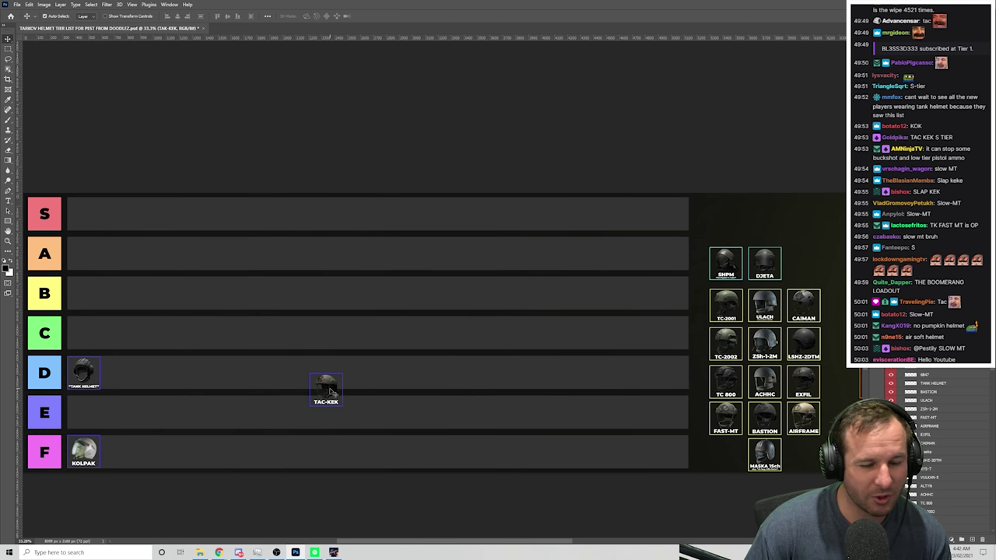
pyautogui.moveTo(330, 391); pyautogui.dragTo(89, 412)
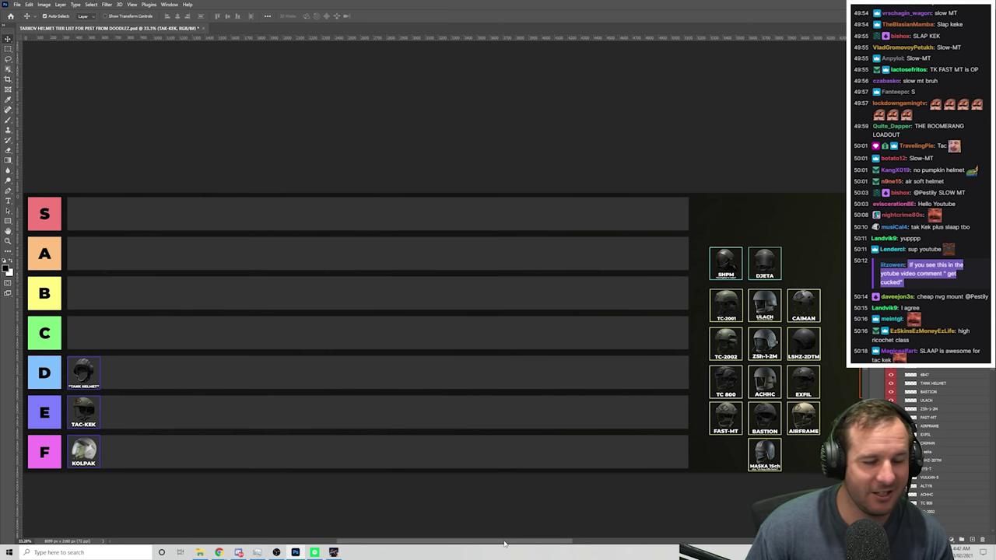
pyautogui.moveTo(504, 543)
pyautogui.mouseDown()
pyautogui.moveTo(579, 540)
pyautogui.moveTo(504, 542)
pyautogui.mouseUp()
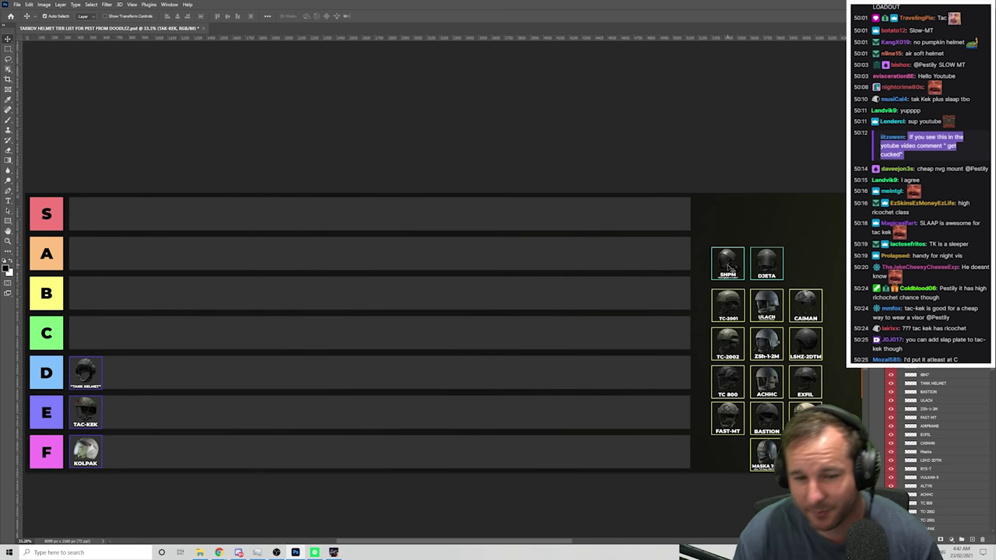
# Drag the SHPM and DJETA helmets into the F row beside KOLPAK
pyautogui.moveTo(729, 267); pyautogui.dragTo(342, 355)
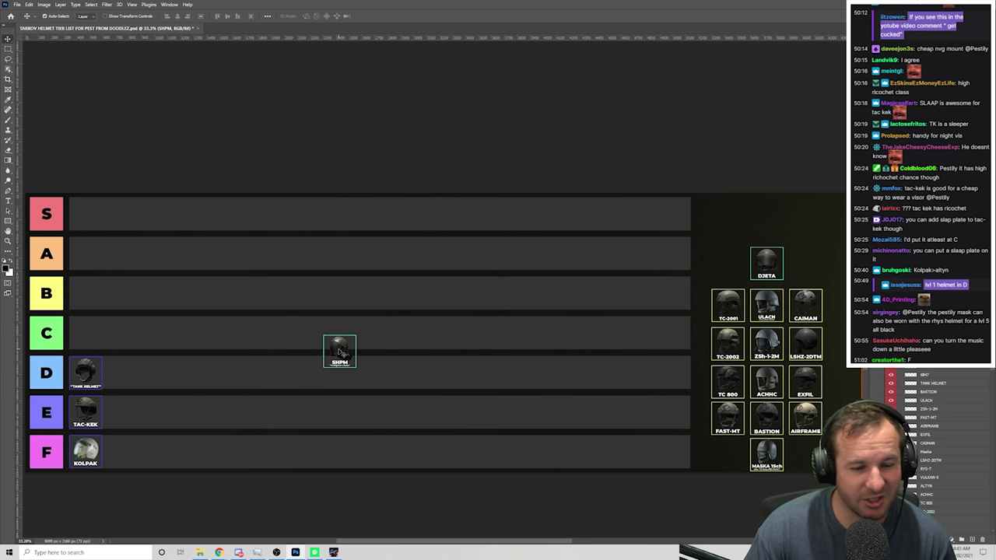
pyautogui.moveTo(345, 355); pyautogui.dragTo(120, 451)
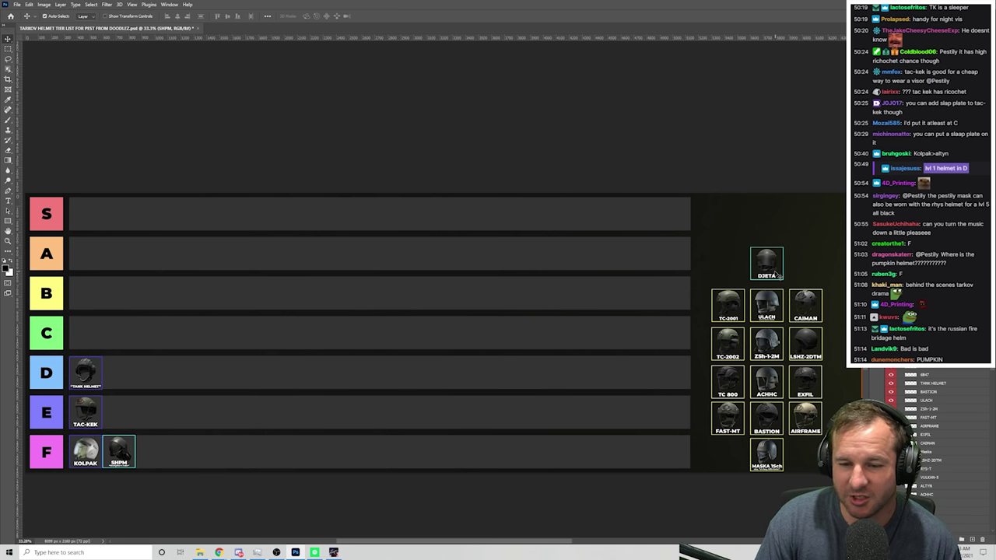
pyautogui.moveTo(771, 270); pyautogui.dragTo(153, 453)
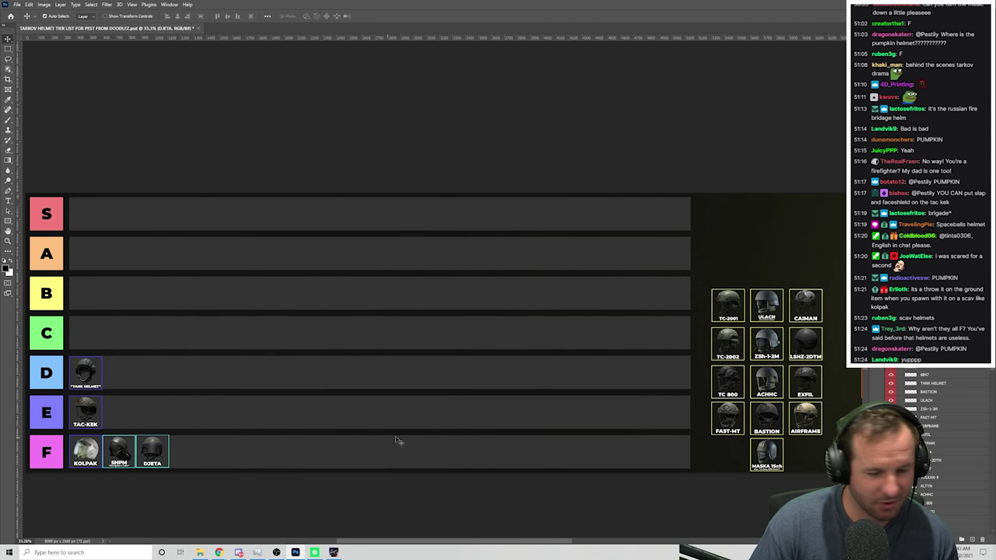
pyautogui.moveTo(568, 543); pyautogui.dragTo(653, 535)
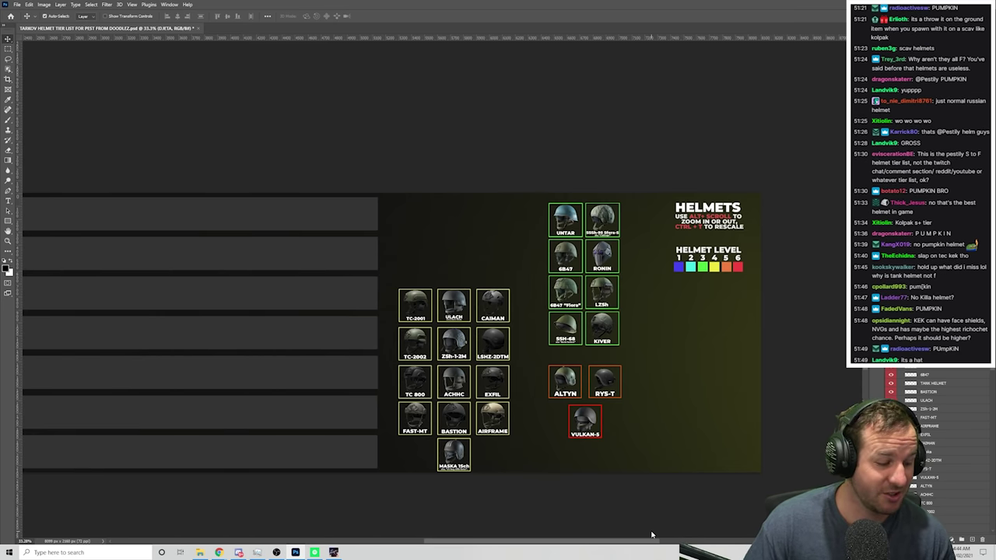
# Try dragging the green-bordered helmet group, then undo the accidental move with Ctrl+Z
pyautogui.moveTo(652, 536); pyautogui.dragTo(646, 536)
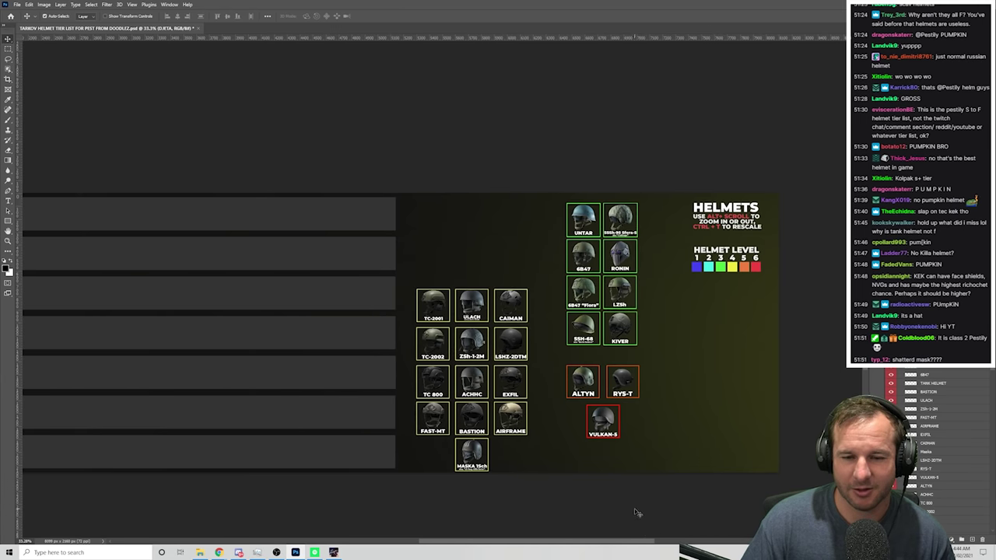
pyautogui.hscroll(-3, 547, 328)
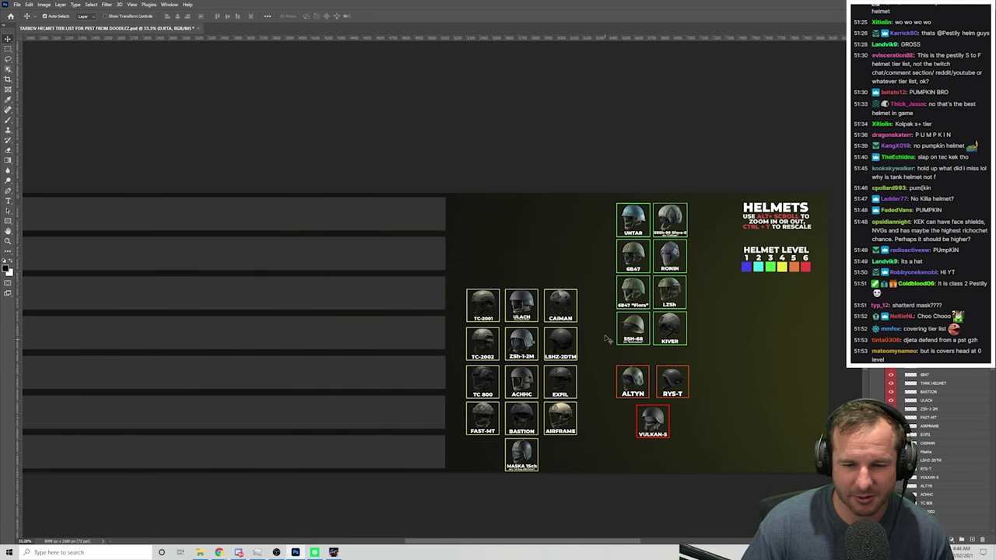
pyautogui.moveTo(603, 171); pyautogui.dragTo(589, 295)
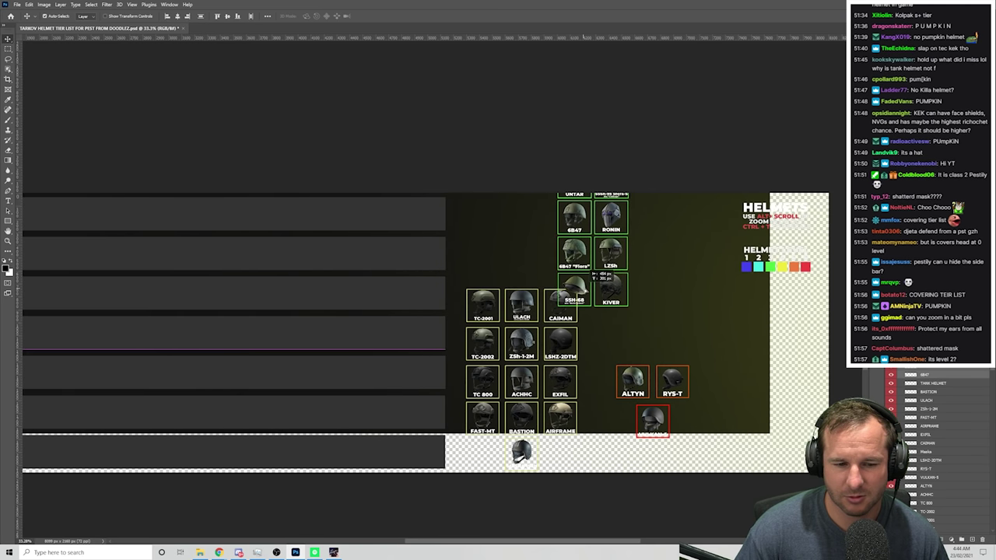
pyautogui.hotkey('ctrl', 'z')
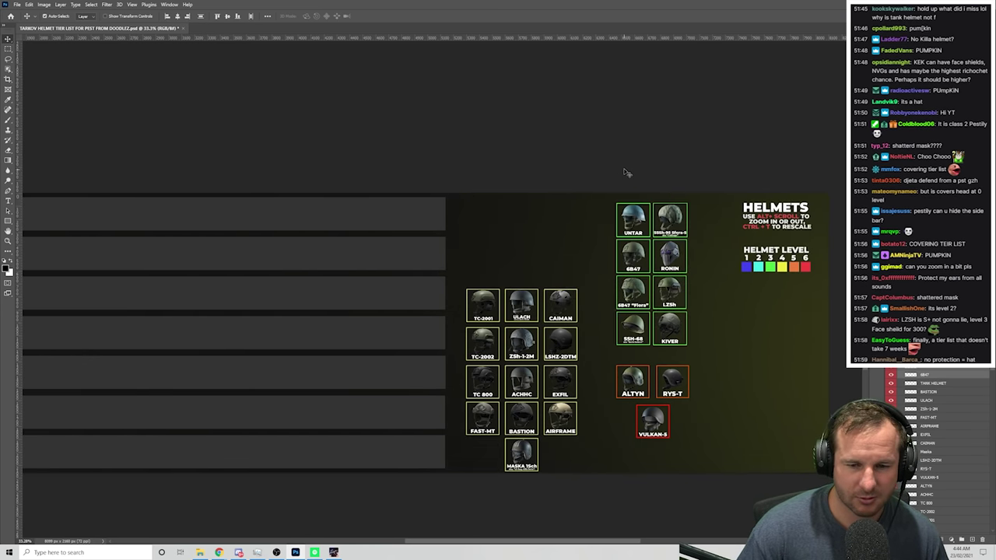
# Move the green-bordered helmets, including SSH-68 and KIVER, left onto the tier rows
pyautogui.moveTo(627, 231); pyautogui.dragTo(606, 229)
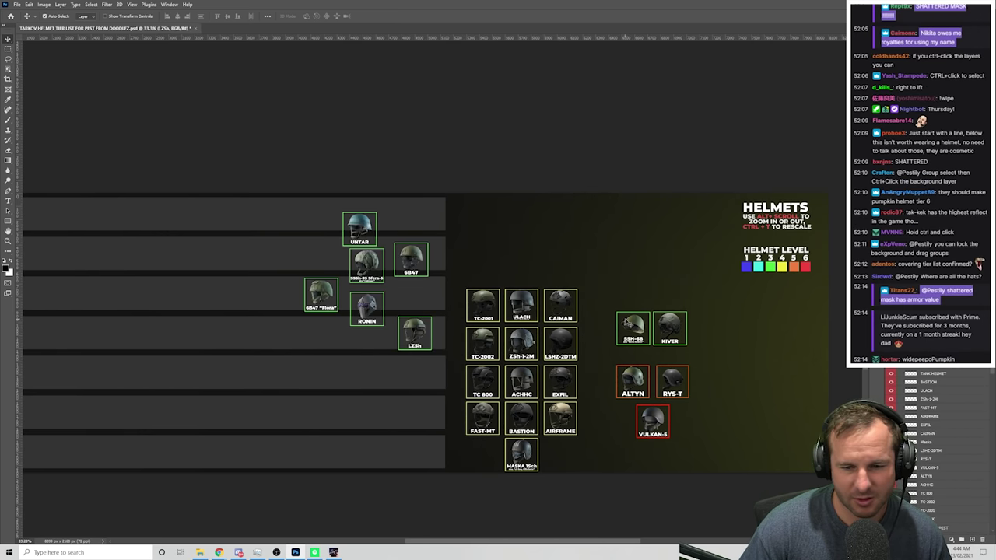
pyautogui.moveTo(632, 327); pyautogui.dragTo(355, 361)
pyautogui.moveTo(669, 327); pyautogui.dragTo(411, 357)
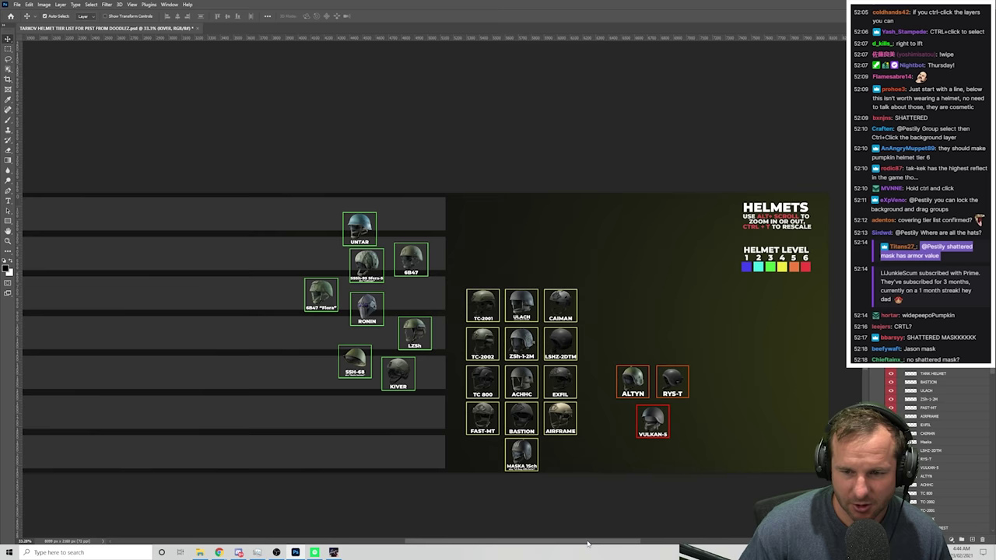
pyautogui.moveTo(587, 543); pyautogui.dragTo(504, 544)
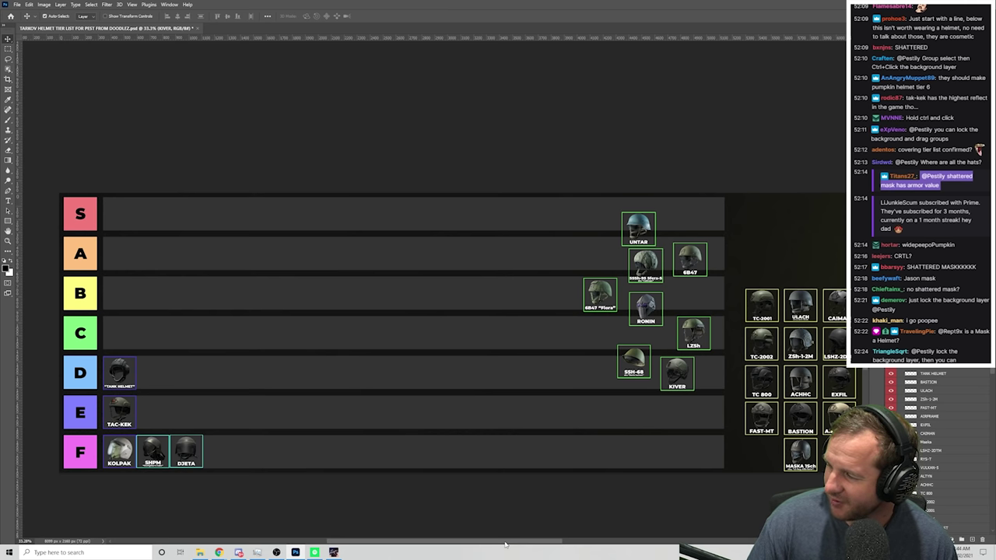
# Drag the SSH-68 helmet to the left end of the A tier row
pyautogui.moveTo(505, 544); pyautogui.dragTo(515, 542)
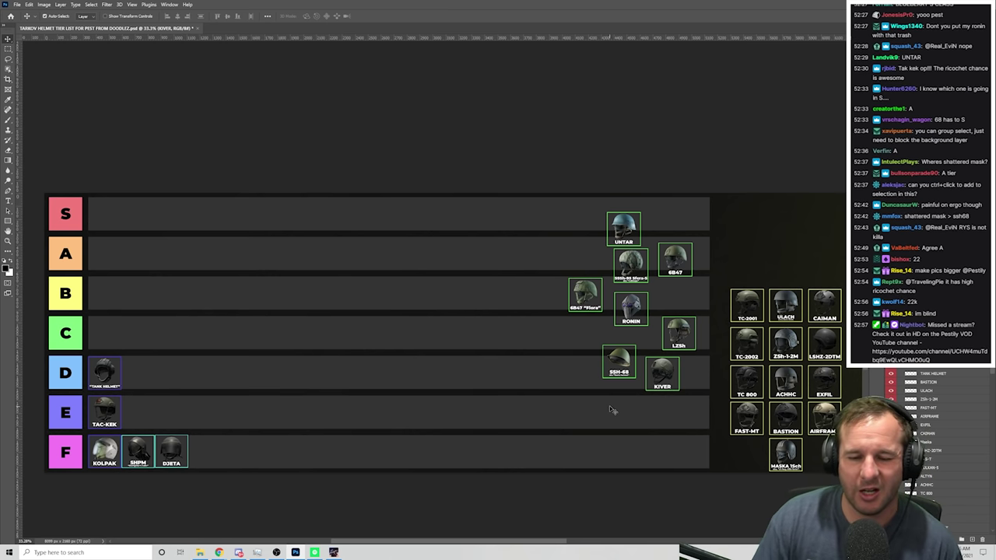
pyautogui.moveTo(622, 370); pyautogui.dragTo(124, 263)
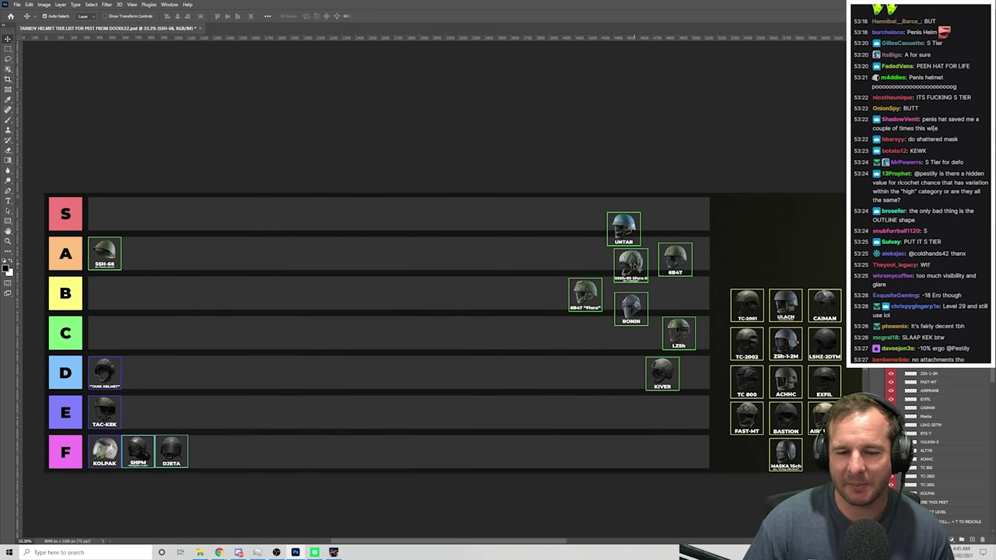
# Move the Flora-camo SSh-68 down to the end of row F and lift KIVER out of row D
pyautogui.moveTo(633, 266); pyautogui.dragTo(205, 451)
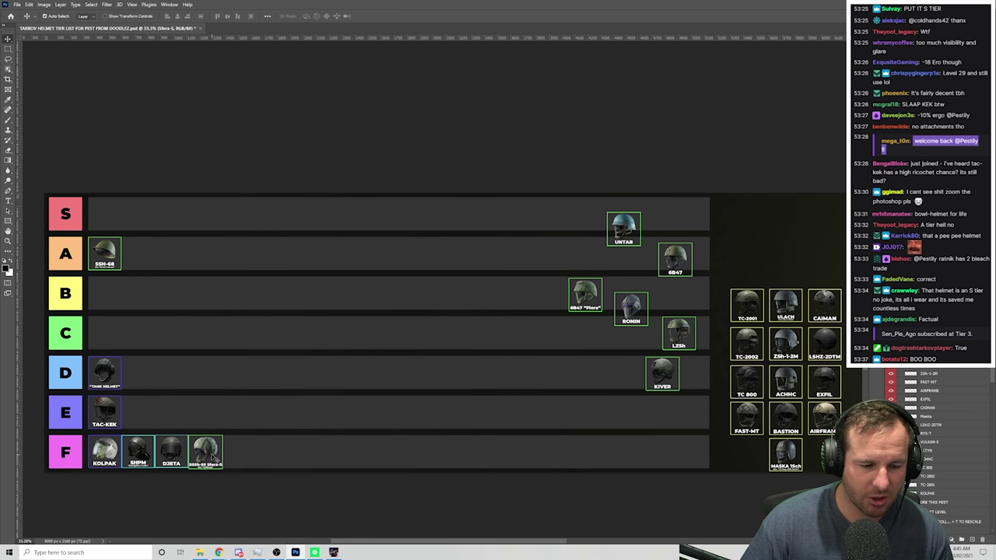
pyautogui.moveTo(216, 453); pyautogui.dragTo(217, 451)
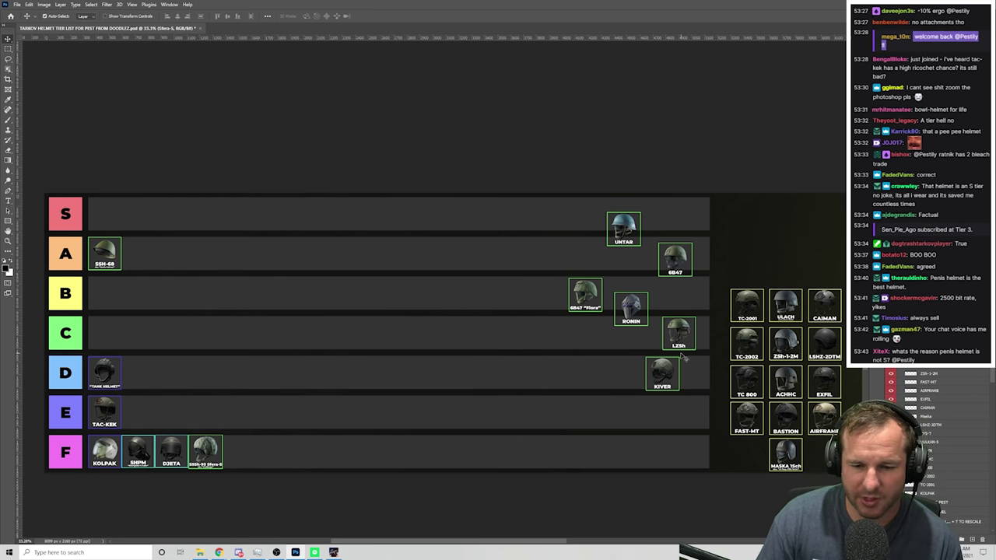
pyautogui.moveTo(666, 376); pyautogui.dragTo(387, 309)
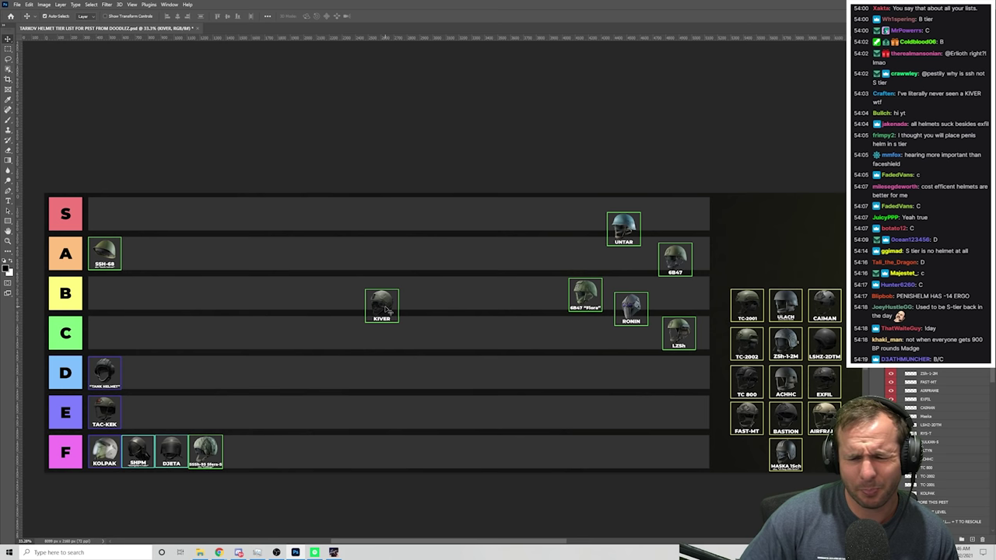
# Put KIVER at the front of row C, slide LZSh left in C, and drop UNTAR into D
pyautogui.moveTo(387, 309); pyautogui.dragTo(109, 335)
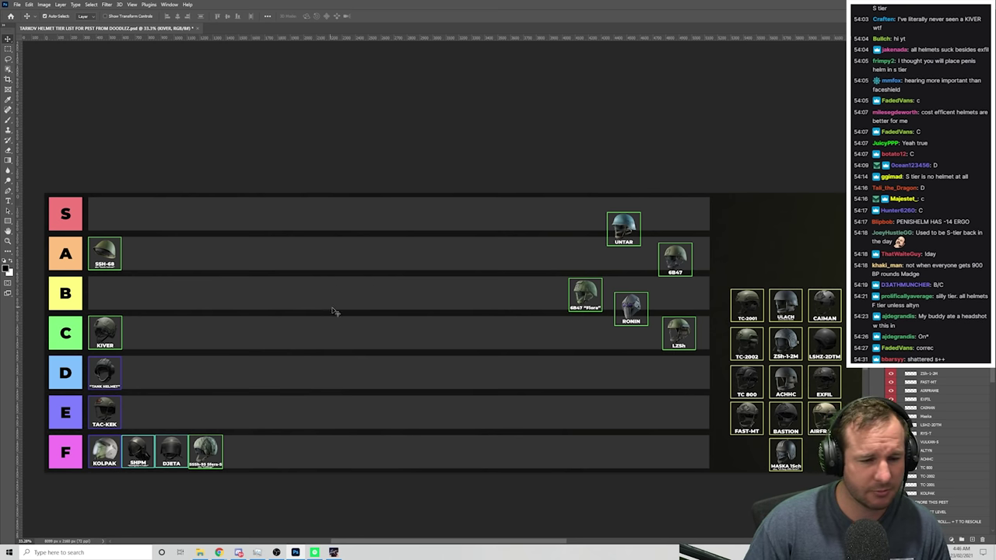
pyautogui.moveTo(680, 347); pyautogui.dragTo(496, 335)
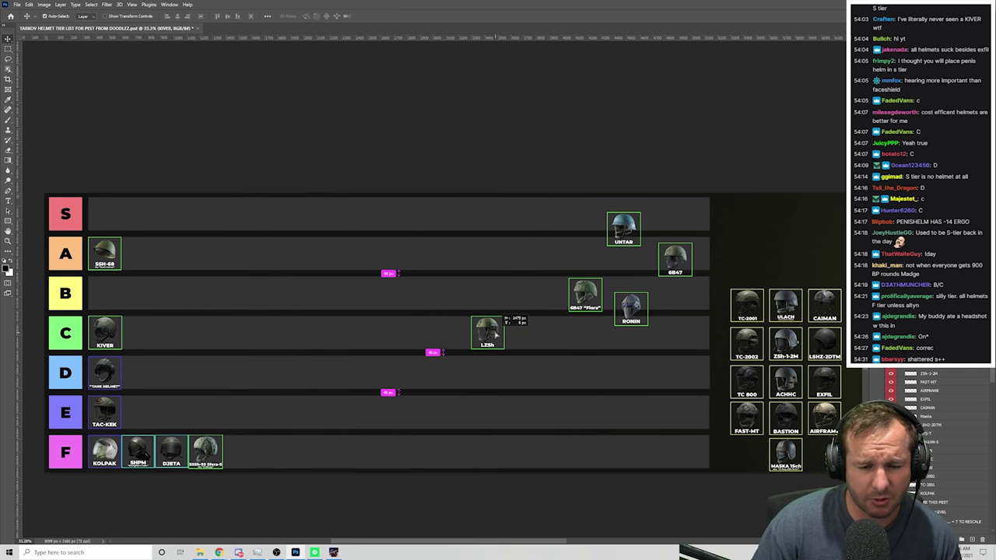
pyautogui.moveTo(497, 335); pyautogui.dragTo(298, 334)
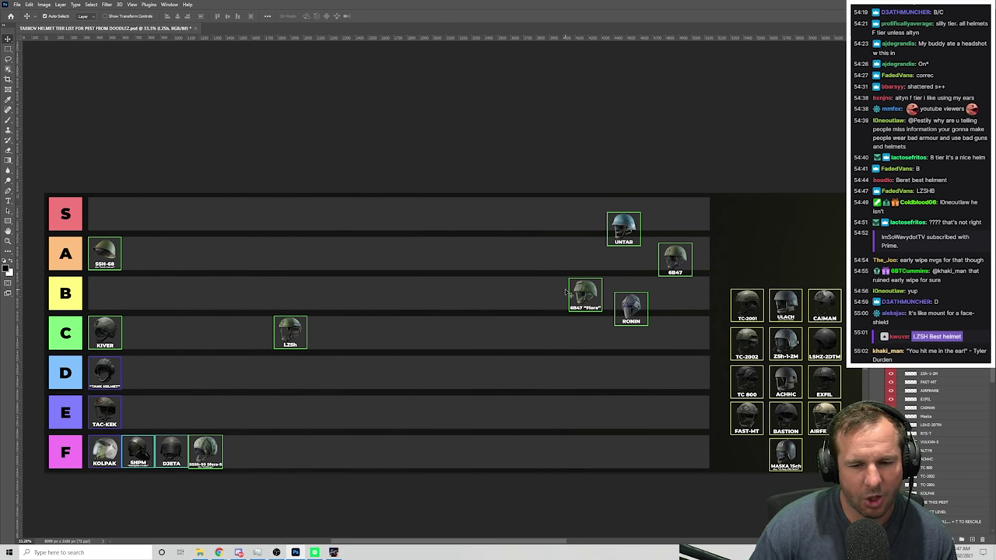
pyautogui.moveTo(624, 220); pyautogui.dragTo(138, 362)
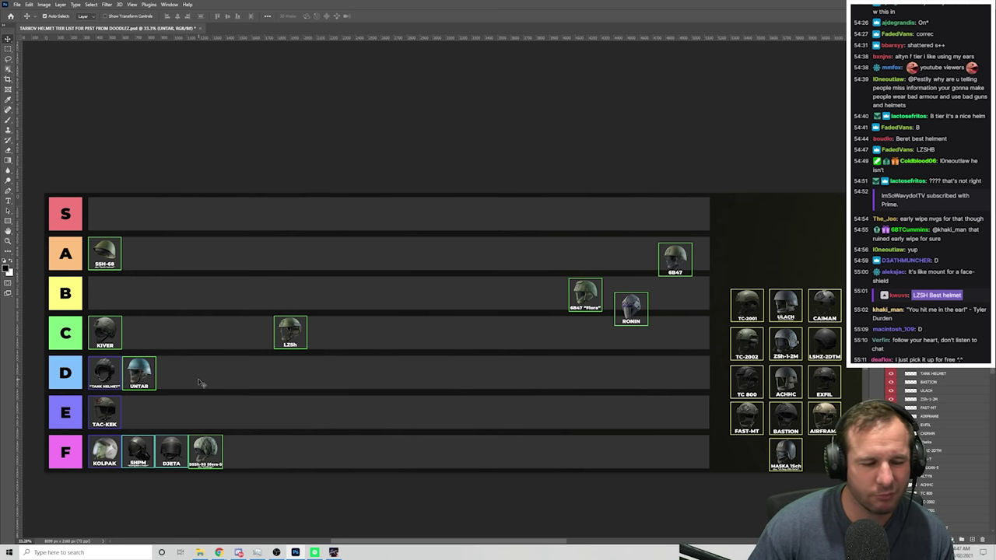
# Move UNTAR to row E, 6B47 and 6B47 Flora to row C, and LZSh and RONIN to row D
pyautogui.moveTo(148, 379)
pyautogui.mouseDown()
pyautogui.moveTo(147, 419)
pyautogui.moveTo(153, 397)
pyautogui.mouseUp()
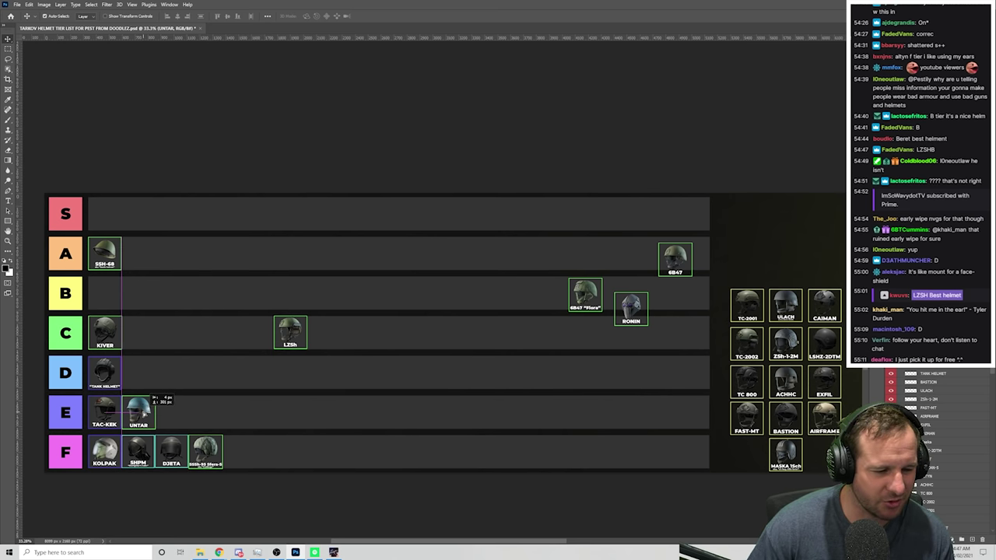
pyautogui.moveTo(677, 266); pyautogui.dragTo(139, 333)
pyautogui.moveTo(586, 296); pyautogui.dragTo(179, 333)
pyautogui.moveTo(292, 333); pyautogui.dragTo(137, 371)
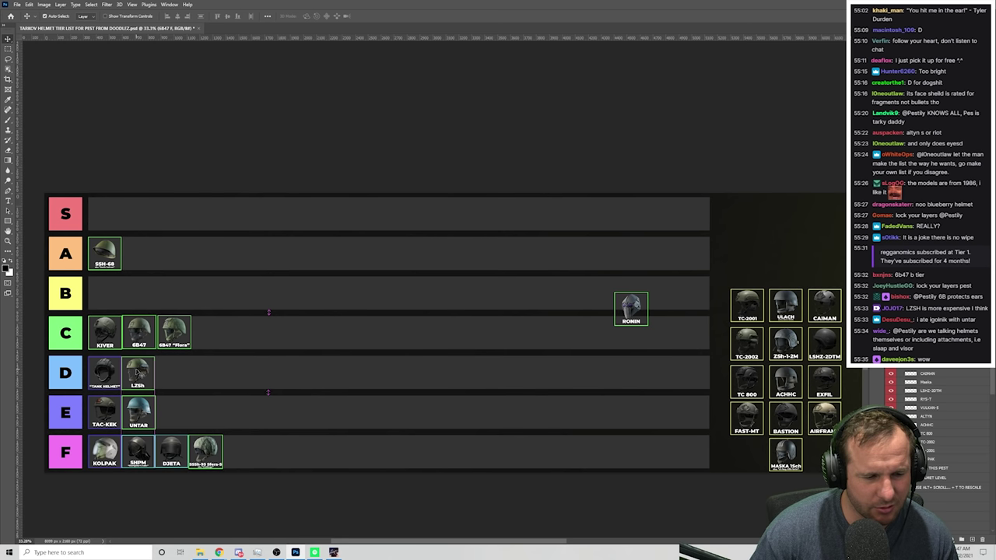
pyautogui.moveTo(635, 310); pyautogui.dragTo(328, 371)
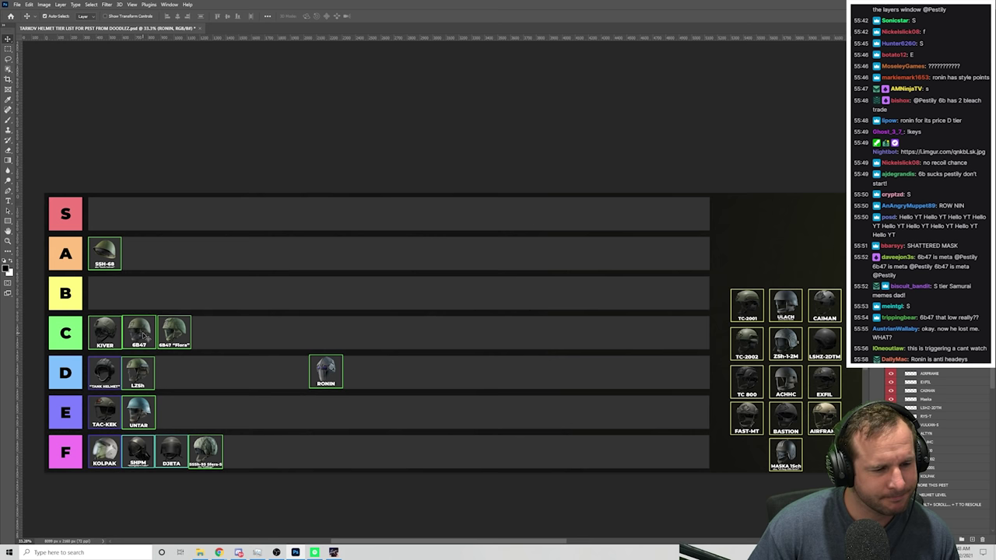
# Drag the 6B47 helmet from row C up to the left end of row B
pyautogui.click(144, 336)
pyautogui.moveTo(144, 335); pyautogui.dragTo(151, 333)
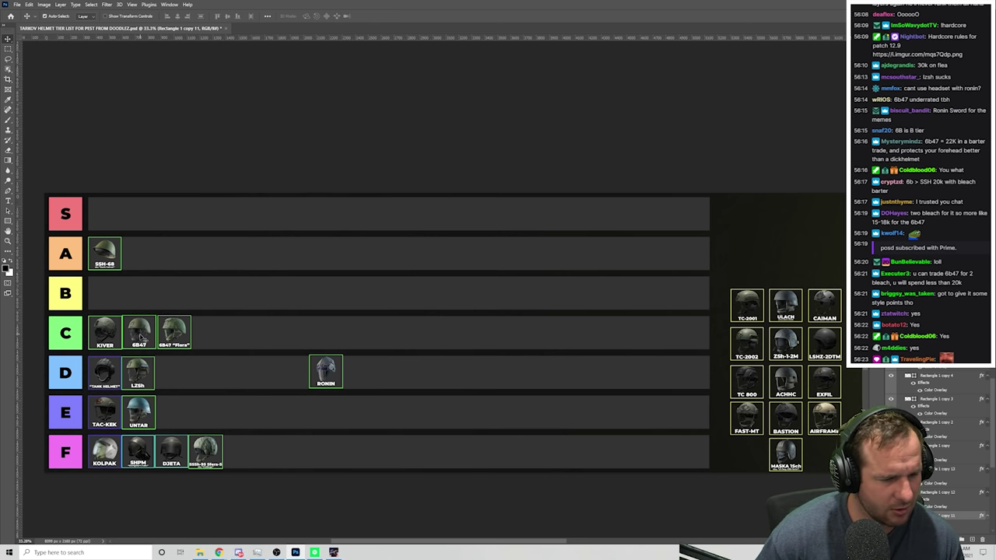
pyautogui.moveTo(146, 349); pyautogui.dragTo(121, 294)
# Place 6B47 Flora beside 6B47 in row B, then settle RONIN in row D after LZSh
pyautogui.moveTo(176, 332); pyautogui.dragTo(140, 294)
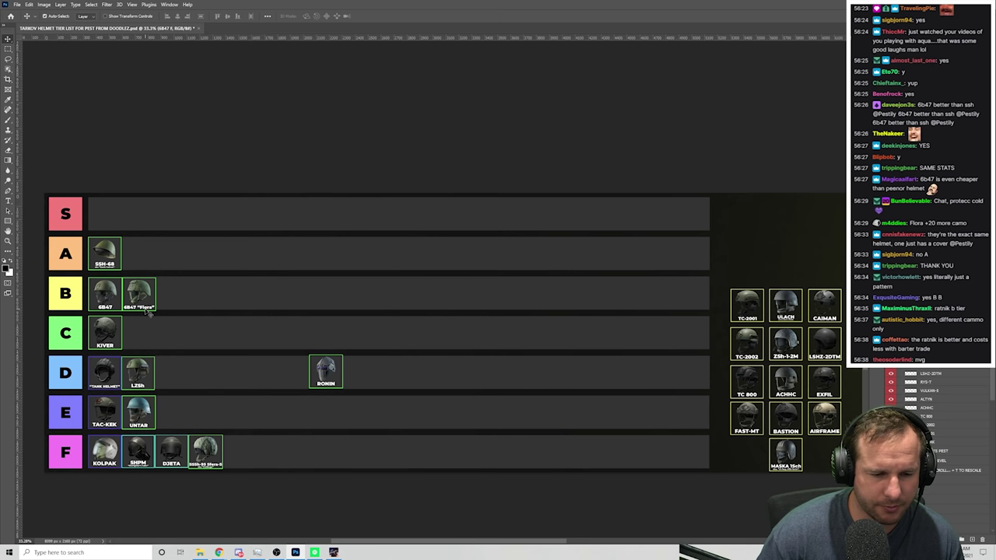
pyautogui.moveTo(331, 364); pyautogui.dragTo(233, 362)
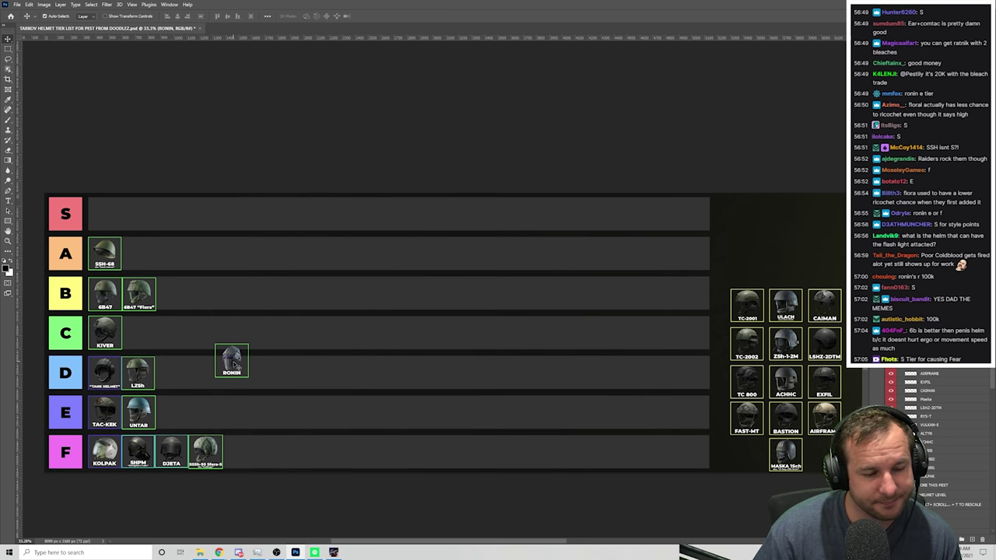
pyautogui.moveTo(233, 373); pyautogui.dragTo(182, 361)
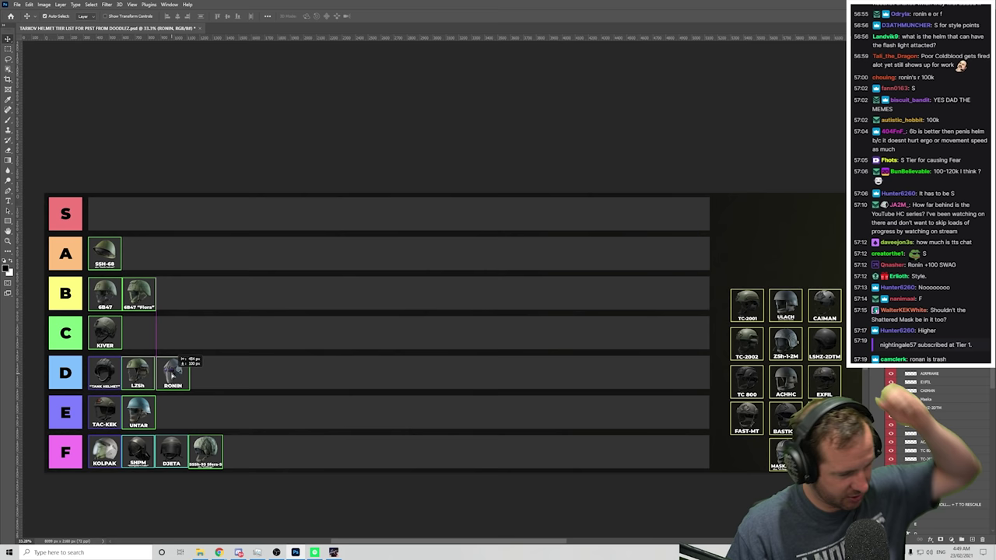
pyautogui.moveTo(182, 361); pyautogui.dragTo(296, 430)
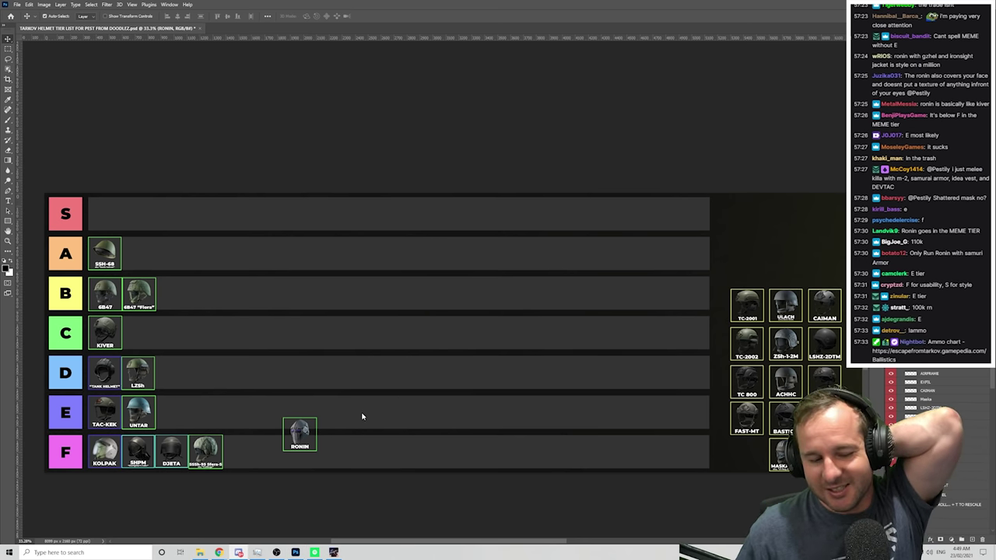
pyautogui.moveTo(308, 436); pyautogui.dragTo(200, 371)
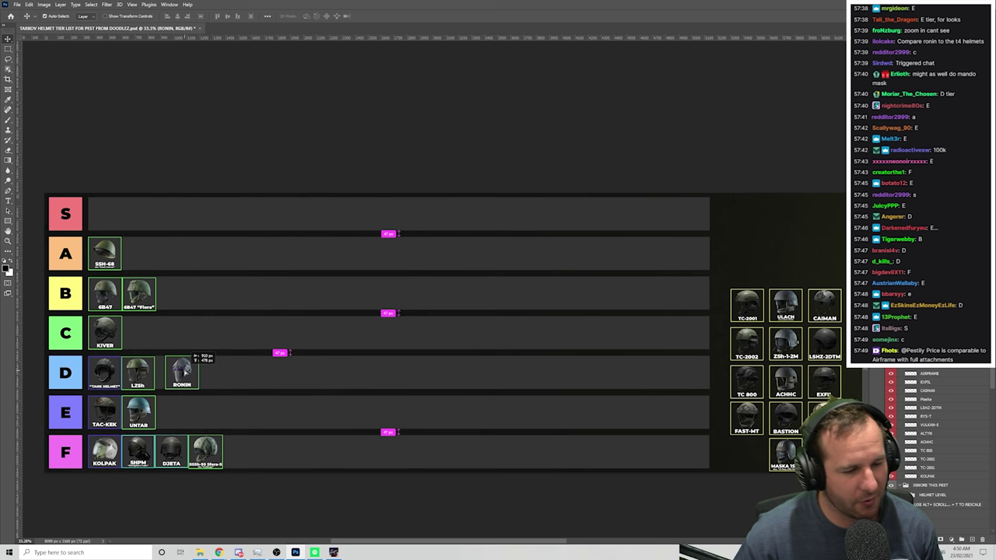
pyautogui.moveTo(188, 358); pyautogui.dragTo(185, 359)
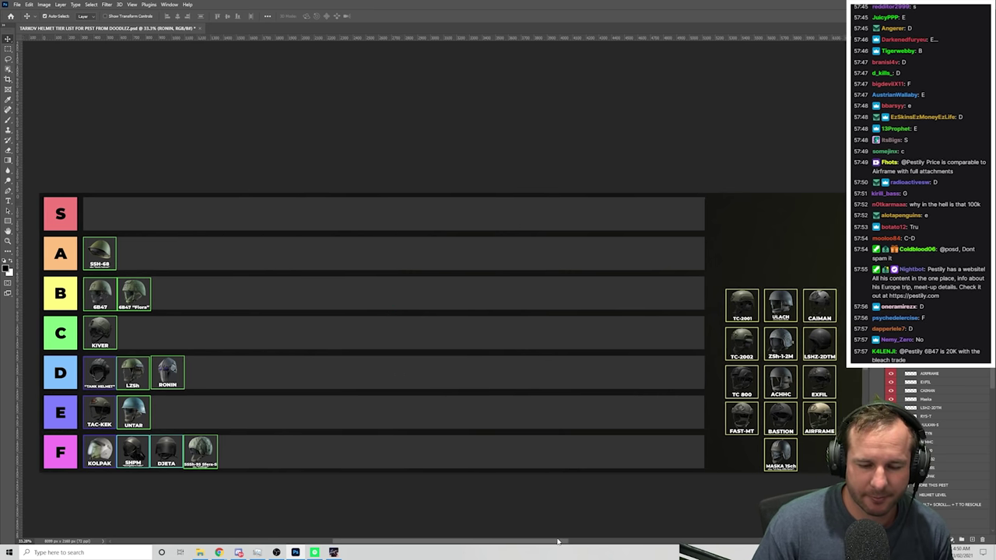
# Place TC-2001 and TC-2002 side by side above the unranked helmet grid
pyautogui.moveTo(556, 539)
pyautogui.mouseDown()
pyautogui.moveTo(631, 537)
pyautogui.moveTo(552, 529)
pyautogui.moveTo(561, 531)
pyautogui.moveTo(550, 543)
pyautogui.mouseUp()
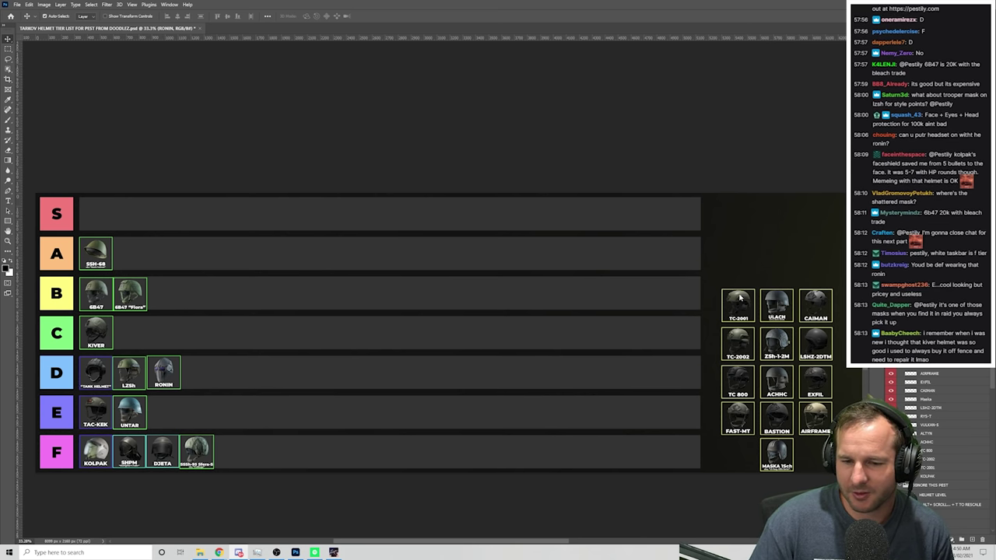
pyautogui.moveTo(741, 299); pyautogui.dragTo(730, 224)
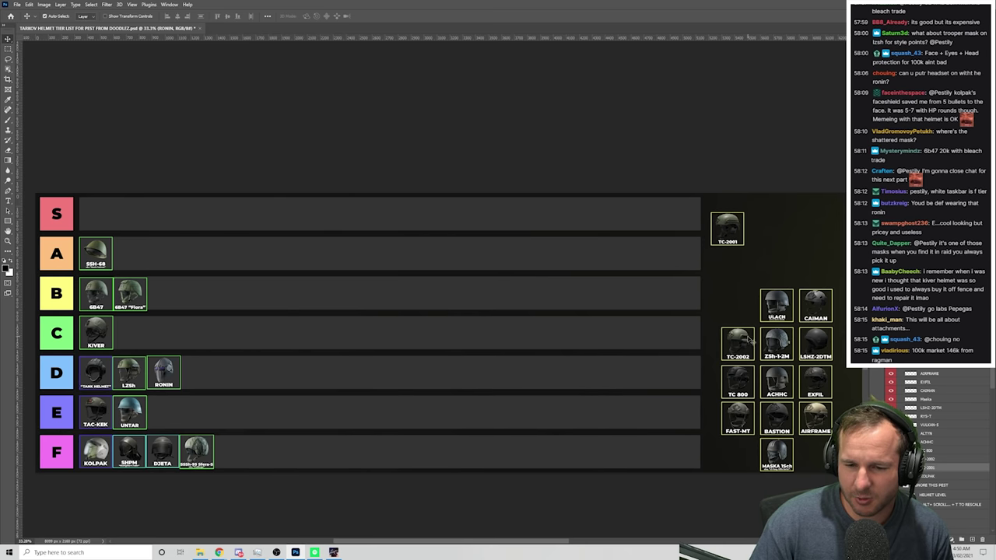
pyautogui.moveTo(745, 328); pyautogui.dragTo(768, 229)
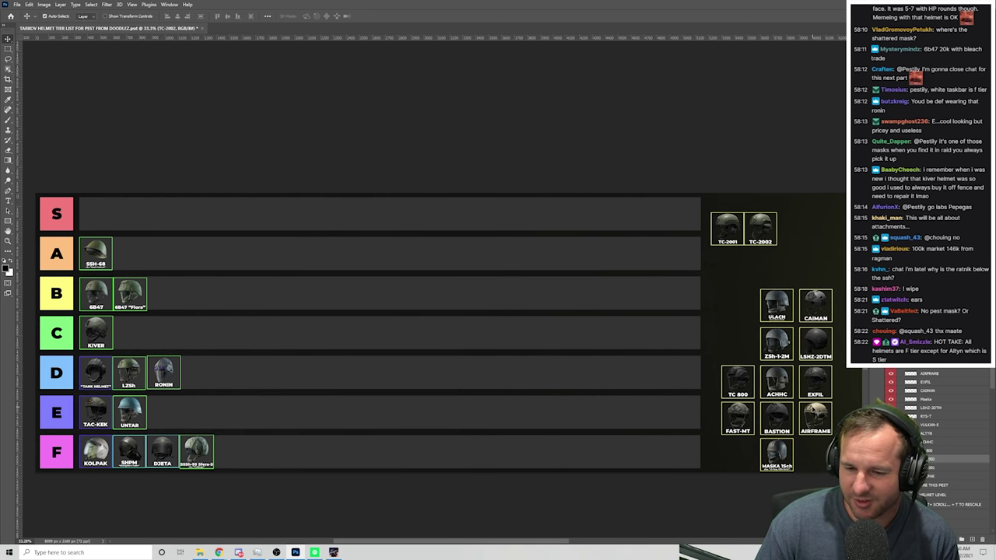
# Move MASKA 1Sch into the gap under FAST-MT, put BASTION beside it, and clear the selection
pyautogui.moveTo(780, 457); pyautogui.dragTo(742, 457)
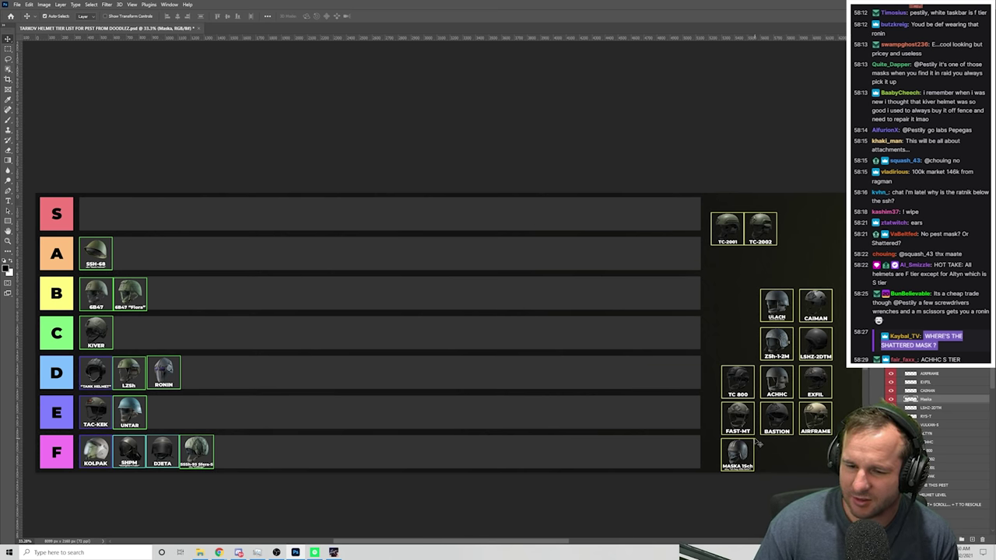
pyautogui.moveTo(780, 419); pyautogui.dragTo(775, 455)
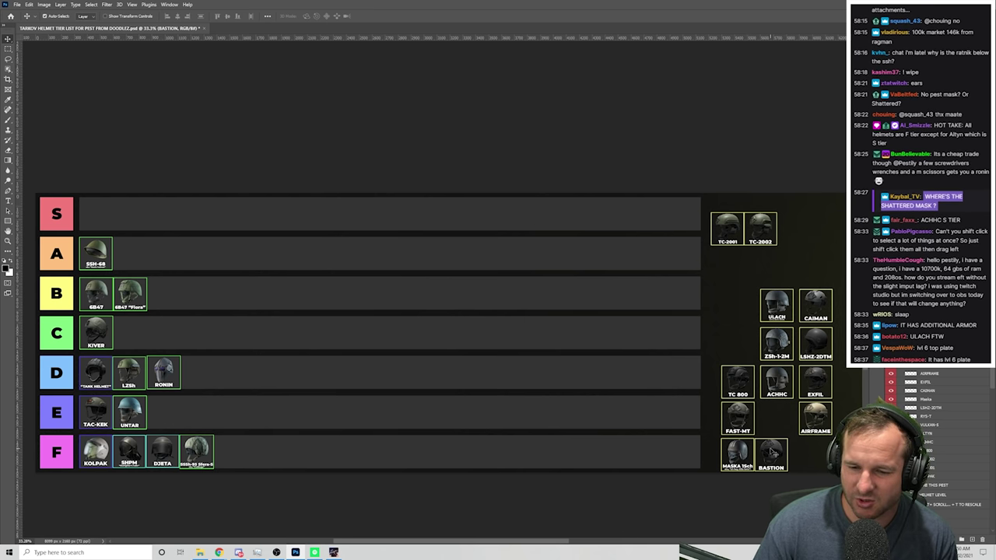
pyautogui.click(794, 389)
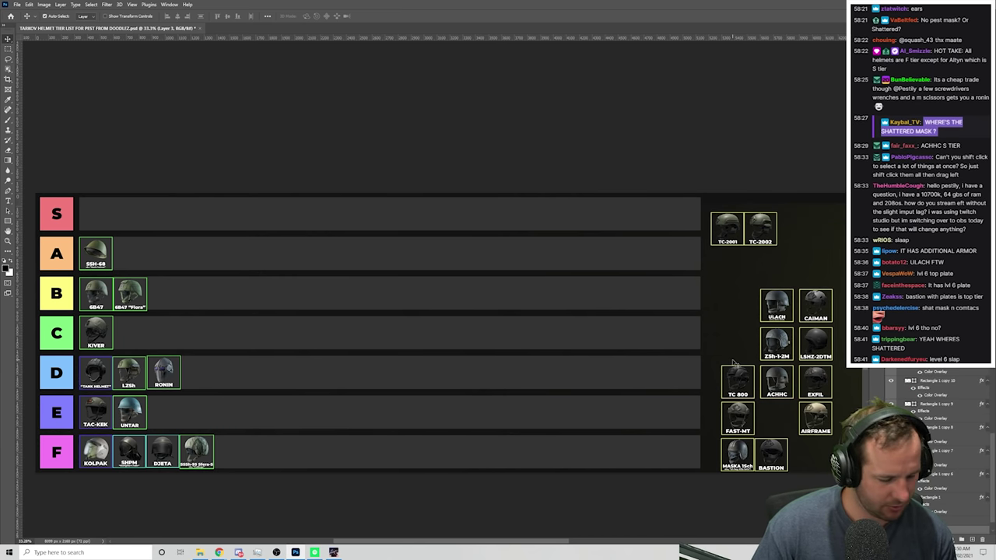
pyautogui.click(814, 277)
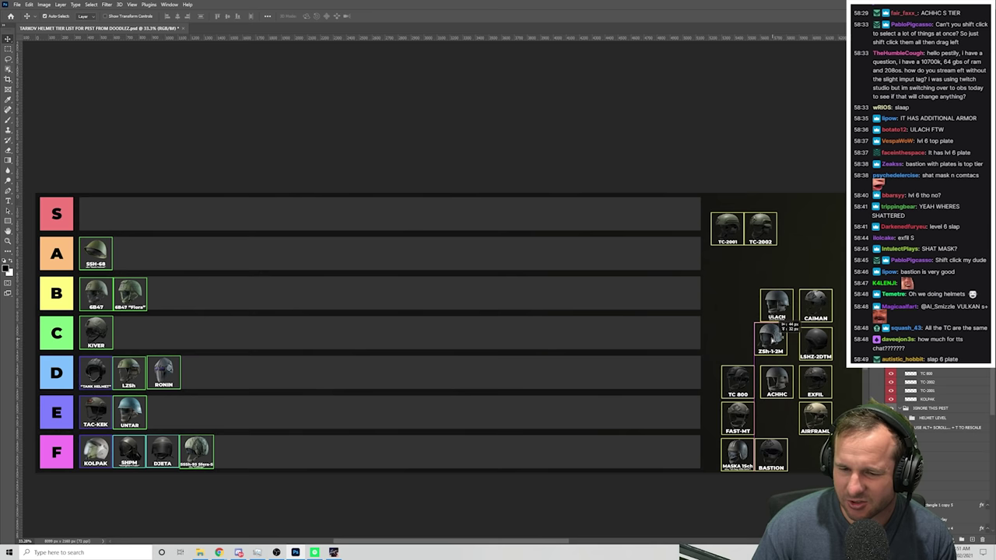
# Put ZSh-1-2M in tier C after KIVER, AIRFRAME in tier S, and FAST-MT in tier B after 6B47 Flora
pyautogui.moveTo(781, 347); pyautogui.dragTo(143, 319)
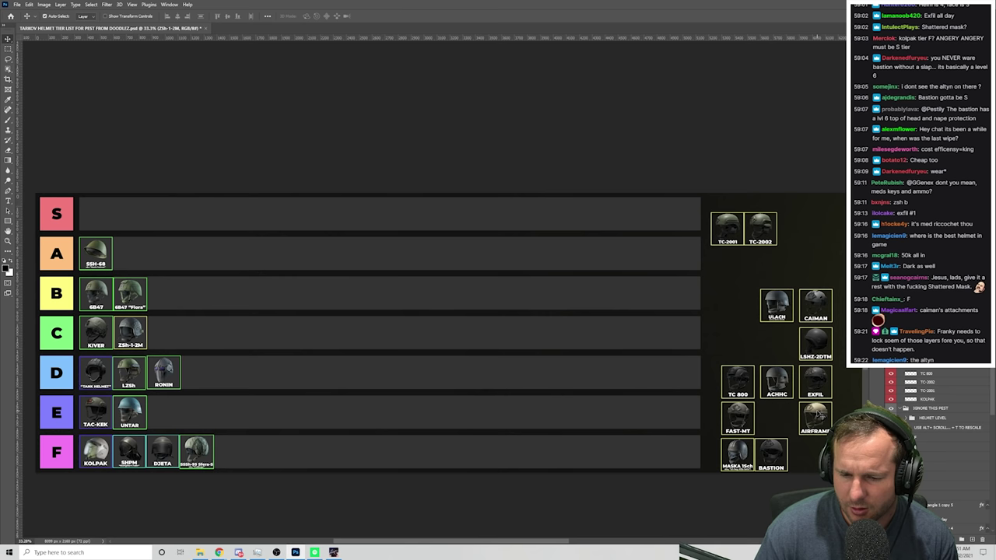
pyautogui.moveTo(818, 415); pyautogui.dragTo(729, 340)
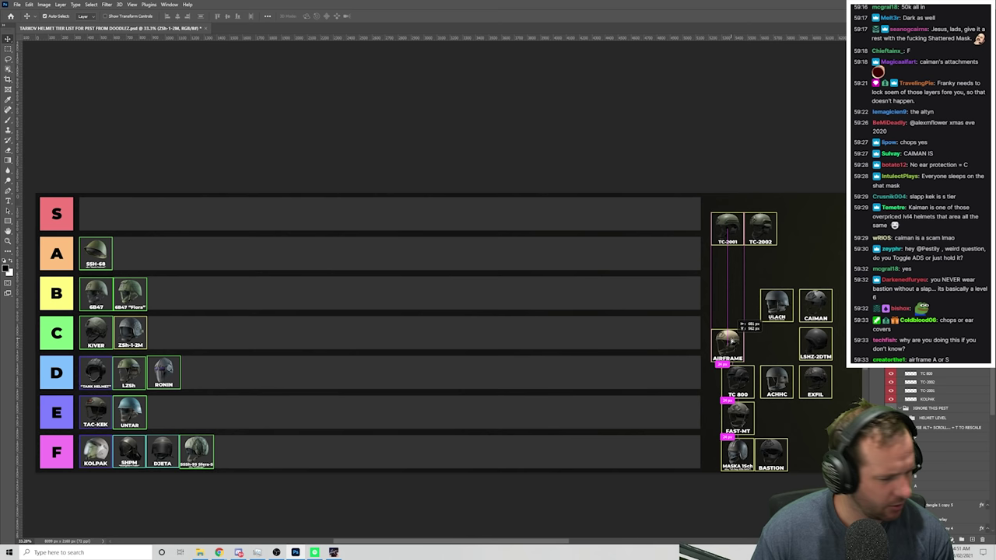
pyautogui.moveTo(734, 420); pyautogui.dragTo(96, 212)
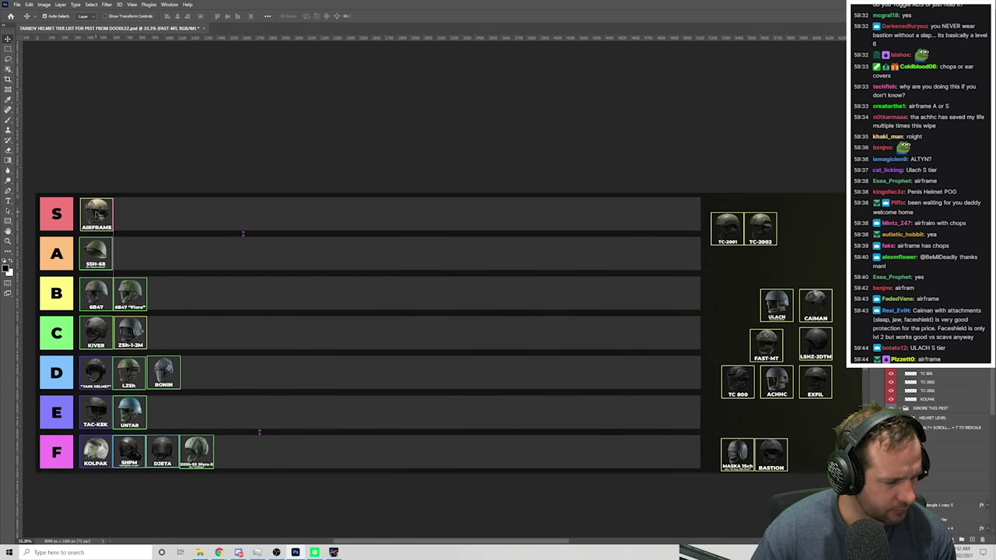
pyautogui.moveTo(767, 347); pyautogui.dragTo(171, 295)
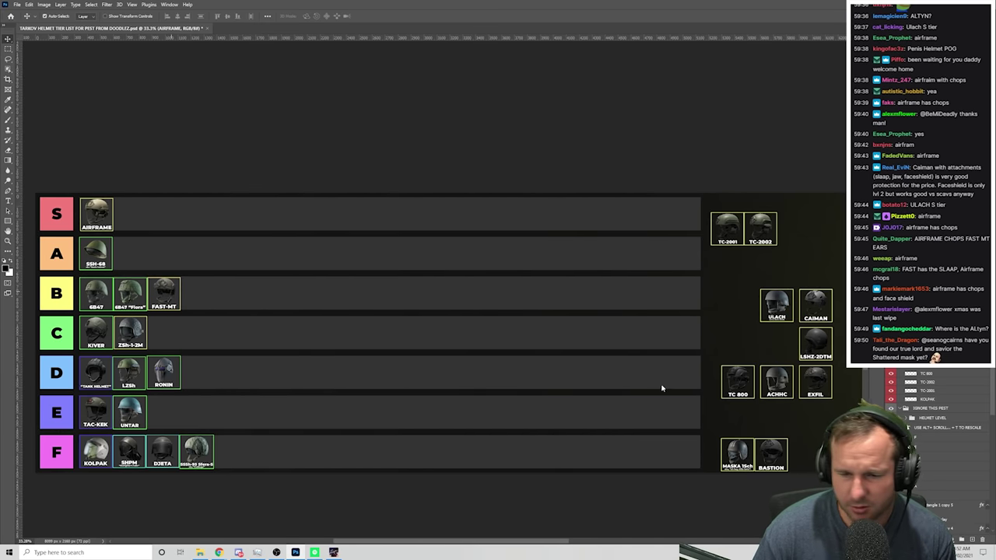
pyautogui.click(782, 324)
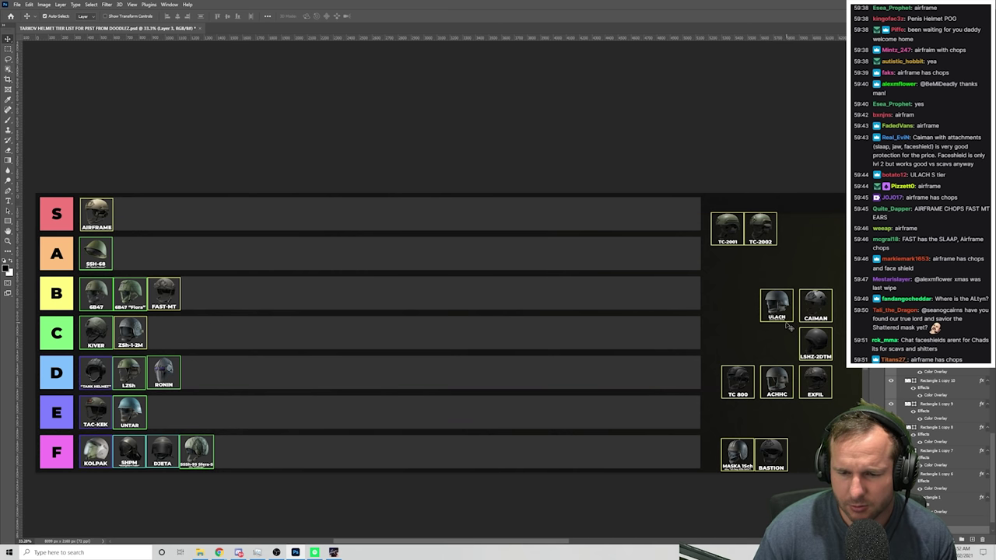
# Move ULACH from the pool into row S next to AIRFRAME, then MASKA 1Sch into row B after FAST-MT
pyautogui.moveTo(762, 327); pyautogui.dragTo(127, 252)
pyautogui.moveTo(543, 542)
pyautogui.mouseDown()
pyautogui.moveTo(590, 544)
pyautogui.moveTo(460, 542)
pyautogui.moveTo(543, 539)
pyautogui.mouseUp()
pyautogui.moveTo(137, 256); pyautogui.dragTo(152, 199)
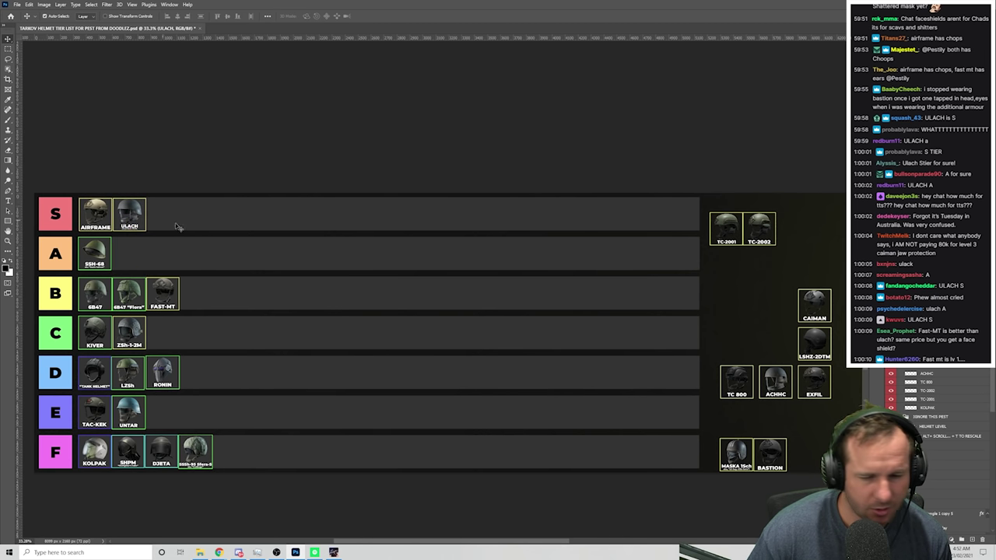
pyautogui.moveTo(739, 454); pyautogui.dragTo(198, 294)
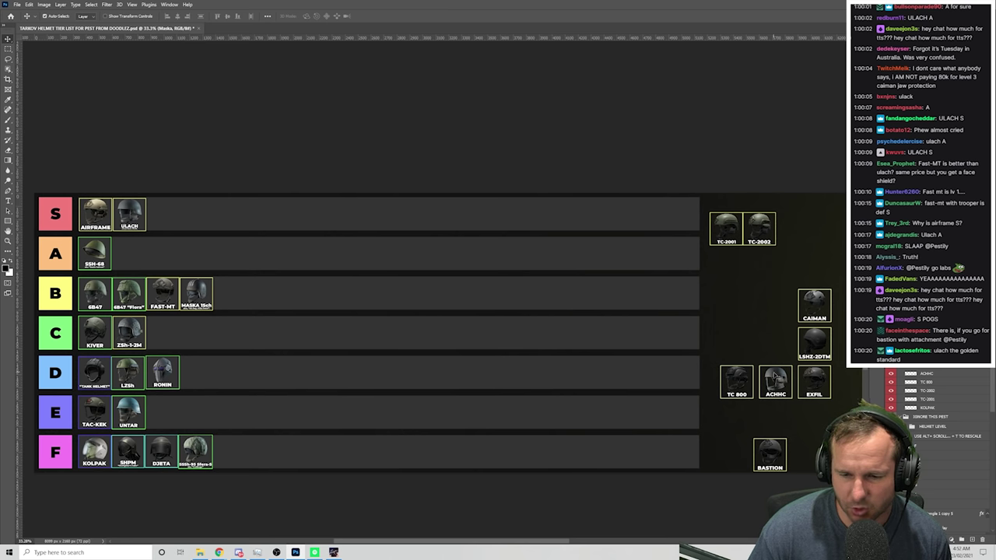
# Add ACHHC to tier C after ZSh-1-2M, and TC 800, TC-2001, TC-2002 to tier B after MASKA 1Sch
pyautogui.moveTo(783, 387); pyautogui.dragTo(171, 310)
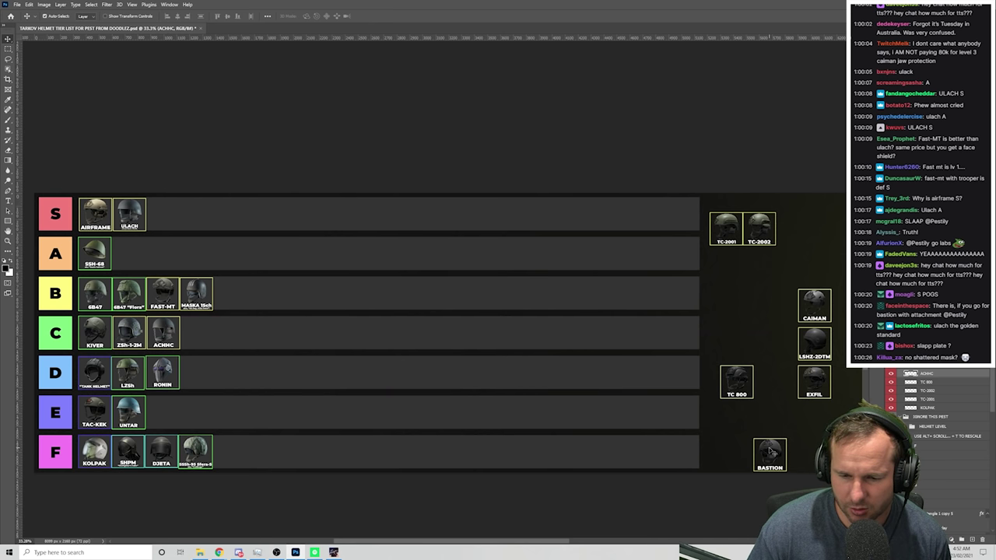
pyautogui.moveTo(751, 395); pyautogui.dragTo(233, 293)
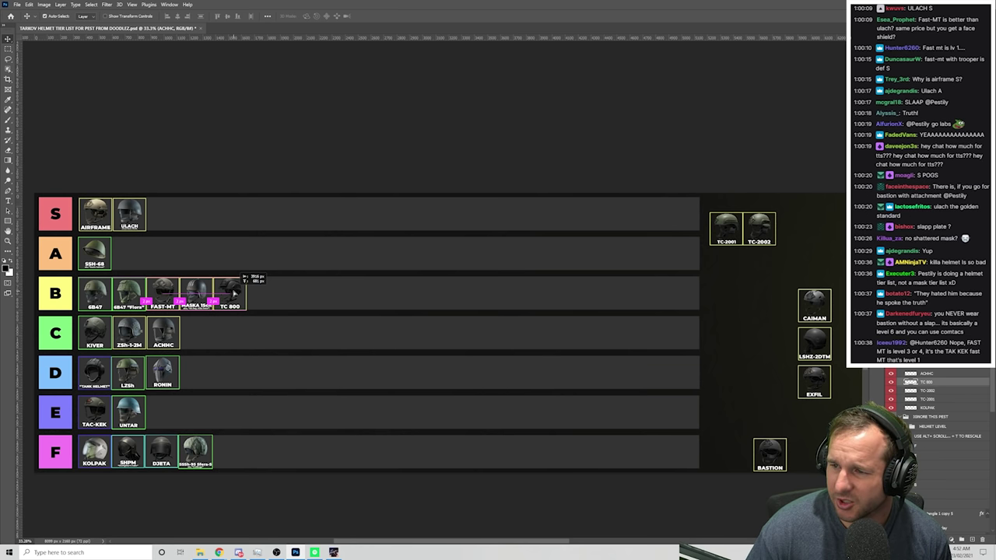
pyautogui.moveTo(234, 292); pyautogui.dragTo(234, 292)
pyautogui.moveTo(725, 227); pyautogui.dragTo(272, 292)
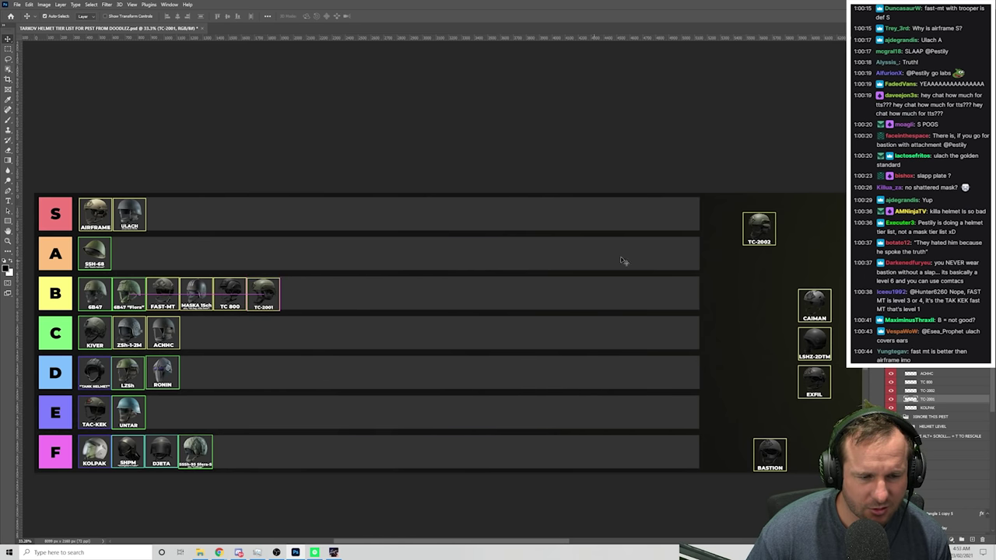
pyautogui.moveTo(765, 224); pyautogui.dragTo(273, 289)
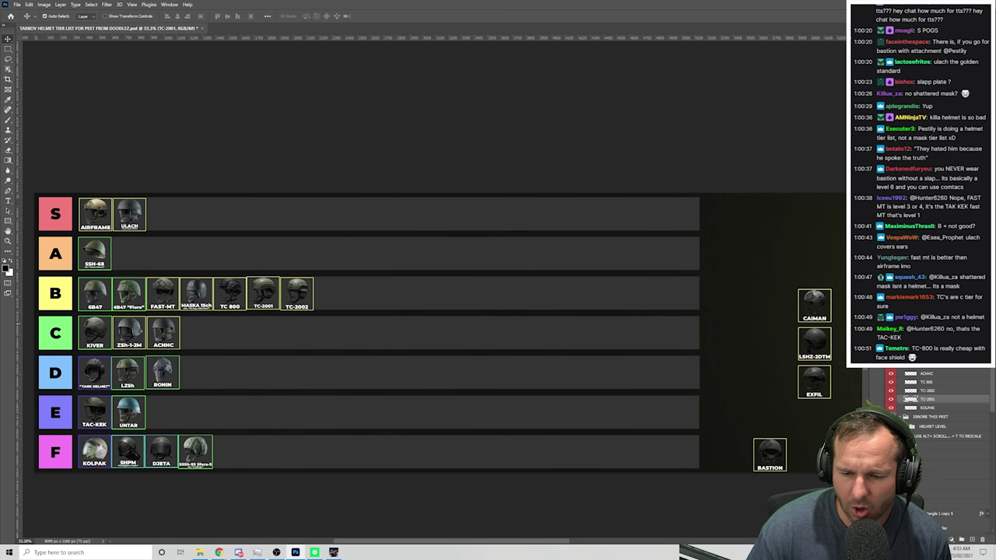
# Place CAIMAN in tier C right after ACHHC and move TC-2002 up into tier A beside SSH-68
pyautogui.moveTo(818, 303); pyautogui.dragTo(293, 330)
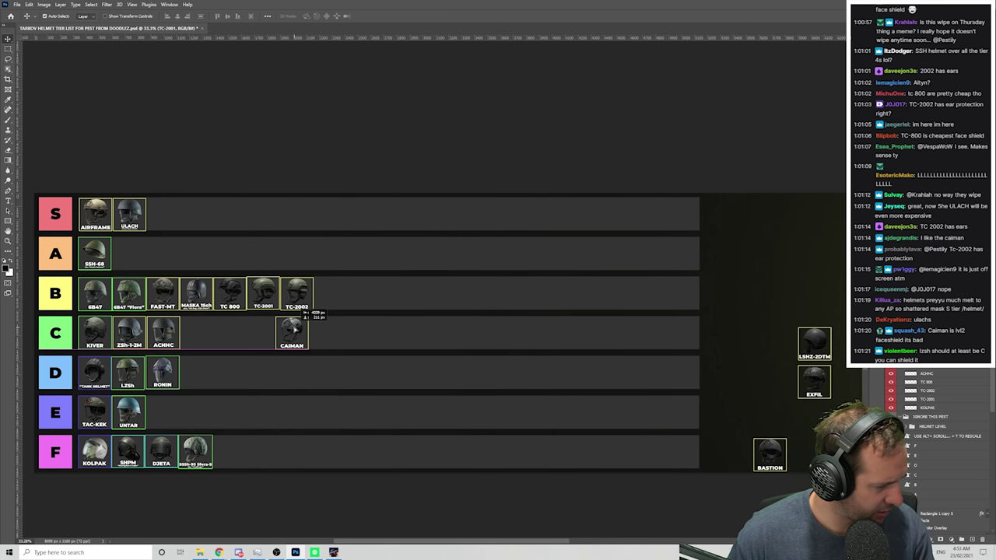
pyautogui.moveTo(295, 329); pyautogui.dragTo(297, 329)
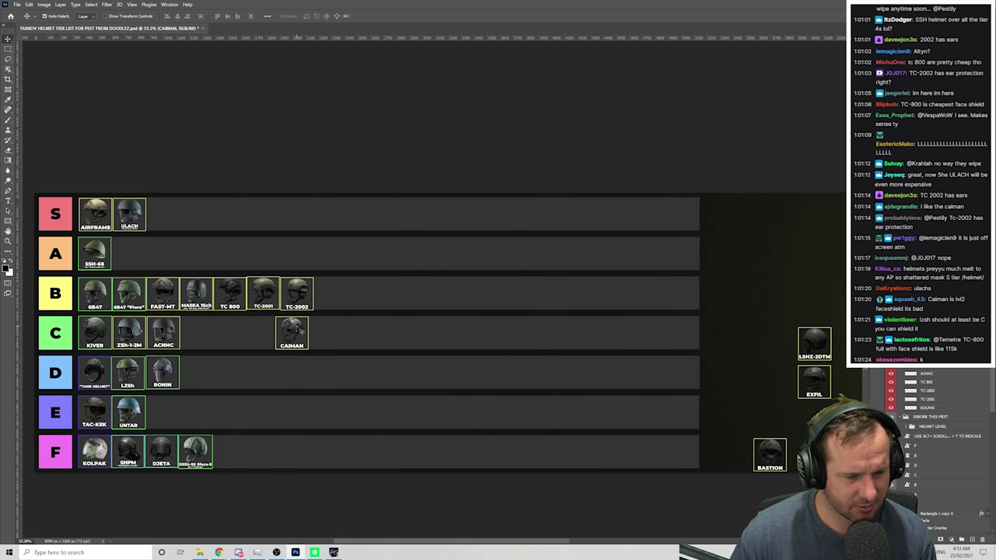
pyautogui.moveTo(296, 294); pyautogui.dragTo(129, 254)
pyautogui.moveTo(294, 330); pyautogui.dragTo(200, 332)
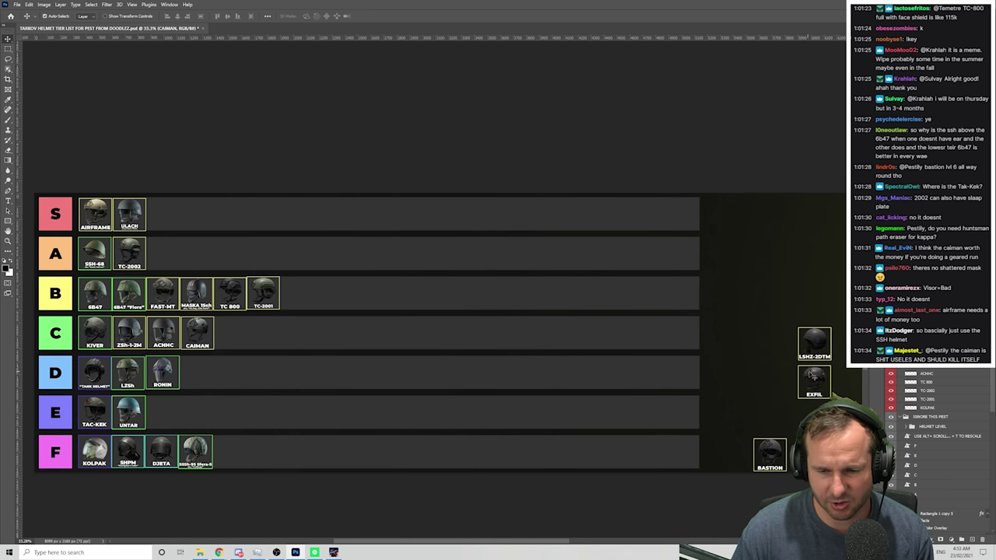
# Move EXFIL and BASTION into tier A, add LSHZ-2DTM to tier B, and return TC-2002 to the end of B
pyautogui.moveTo(818, 380); pyautogui.dragTo(635, 365)
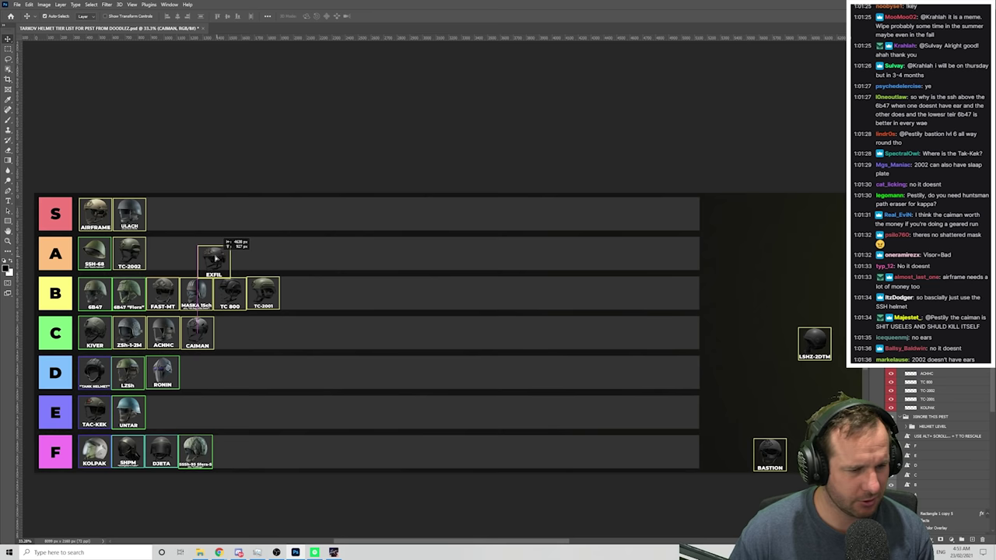
pyautogui.moveTo(216, 259); pyautogui.dragTo(168, 251)
pyautogui.moveTo(823, 342); pyautogui.dragTo(304, 293)
pyautogui.moveTo(769, 454); pyautogui.dragTo(199, 255)
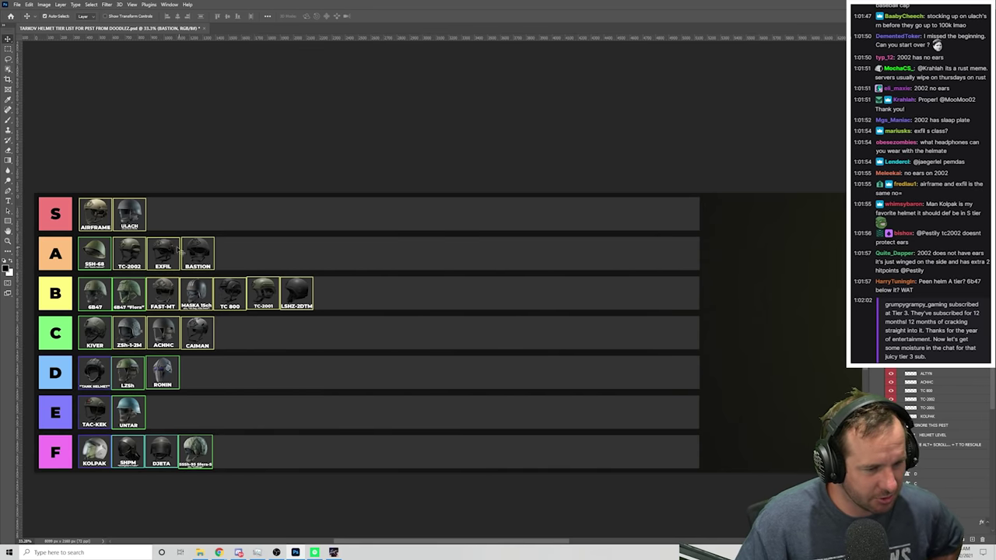
pyautogui.moveTo(146, 256); pyautogui.dragTo(331, 294)
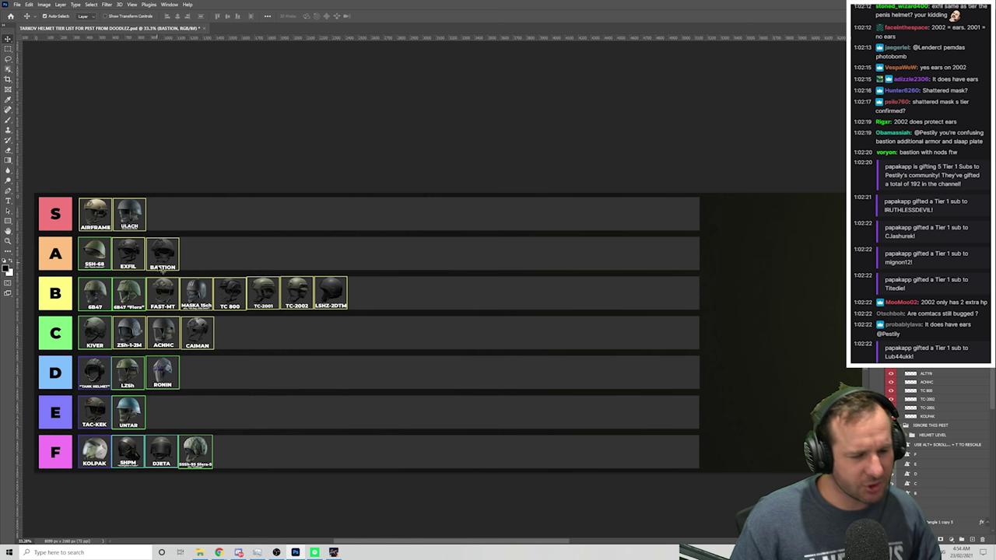
pyautogui.moveTo(197, 253); pyautogui.dragTo(163, 253)
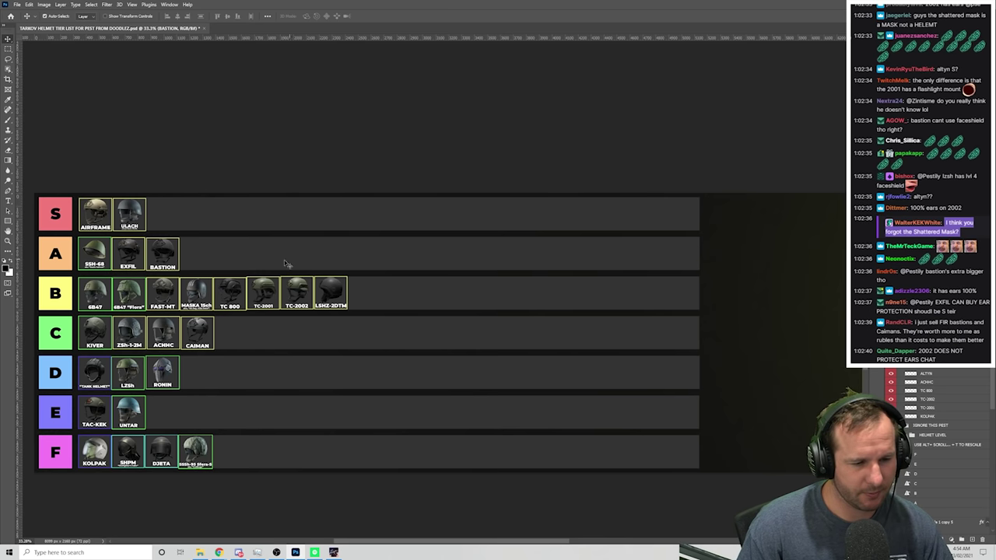
pyautogui.moveTo(281, 290); pyautogui.dragTo(204, 242)
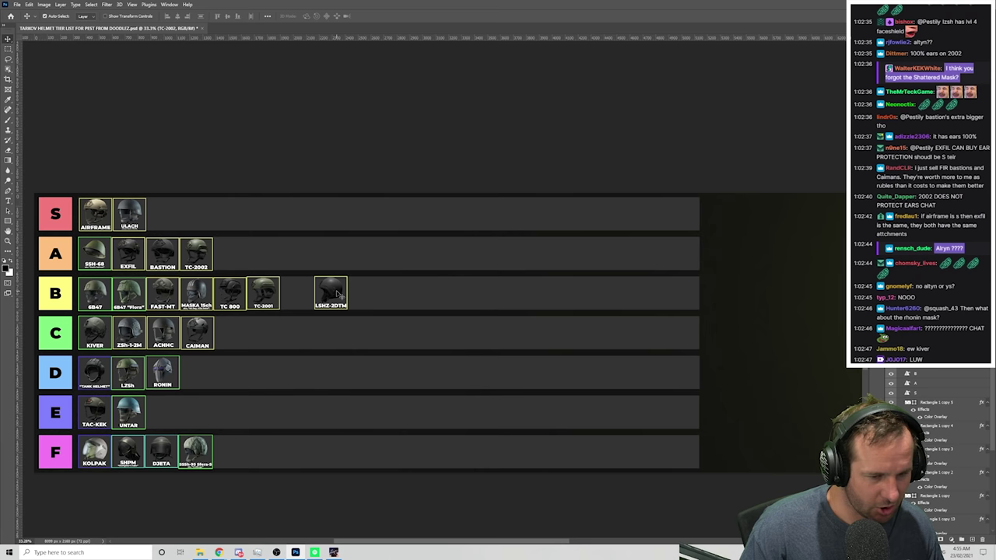
pyautogui.moveTo(326, 293); pyautogui.dragTo(297, 291)
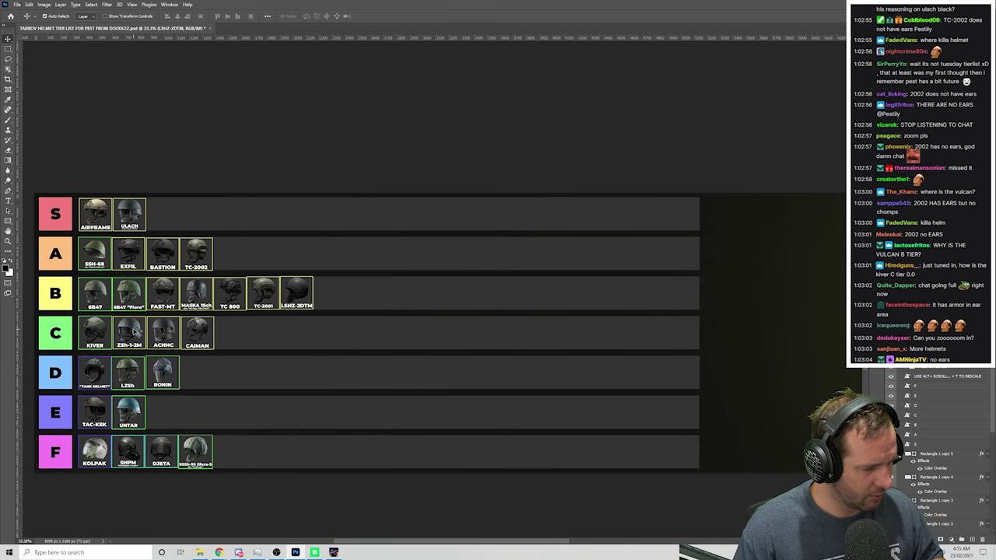
pyautogui.moveTo(198, 261); pyautogui.dragTo(296, 292)
pyautogui.moveTo(373, 293); pyautogui.dragTo(327, 292)
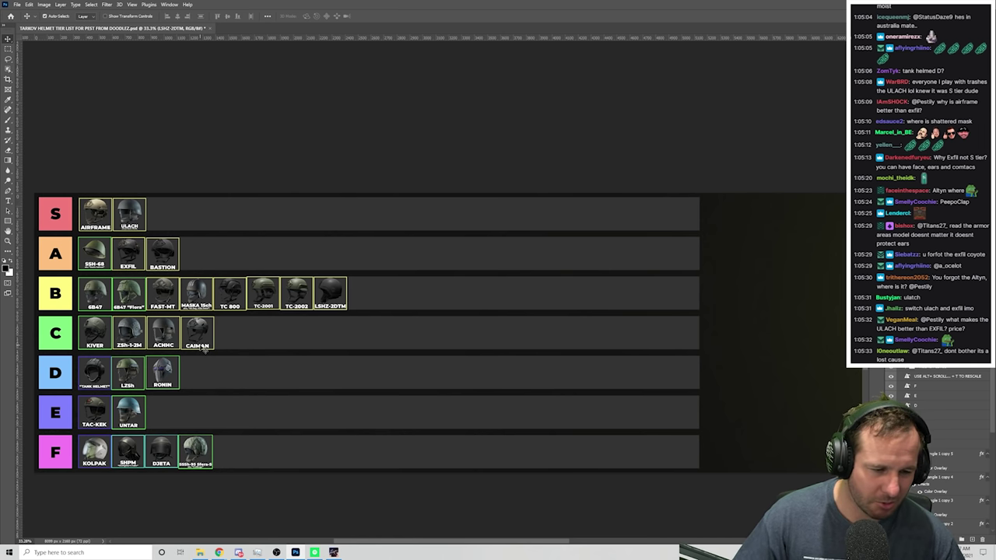
# Drop CAIMAN from tier C into tier D right after RONIN
pyautogui.click(163, 369)
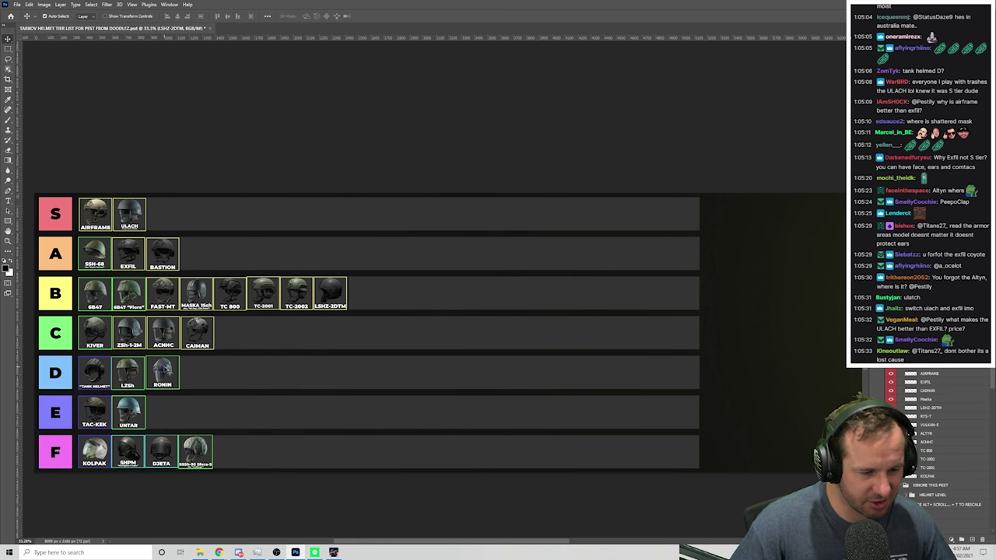
pyautogui.moveTo(163, 369); pyautogui.dragTo(164, 371)
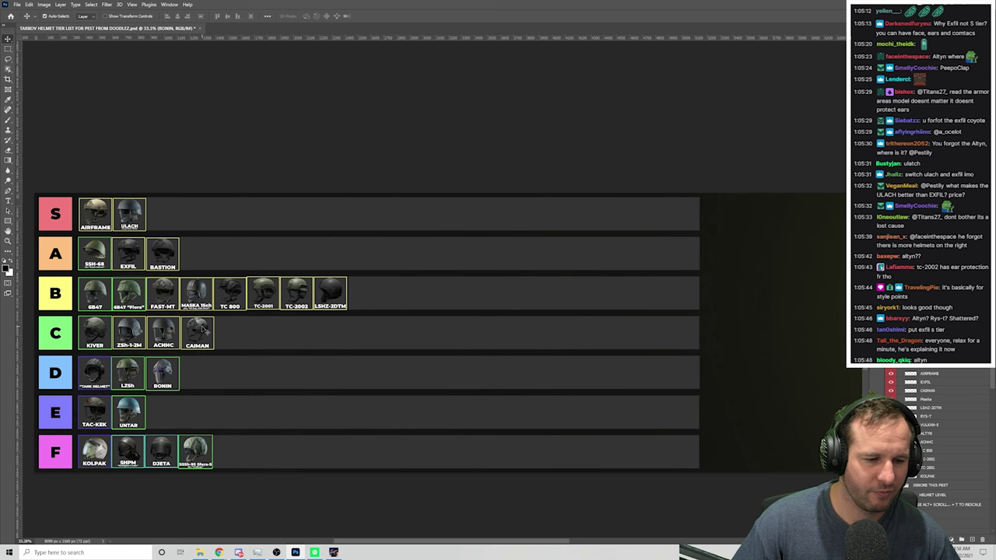
pyautogui.moveTo(203, 331); pyautogui.dragTo(205, 372)
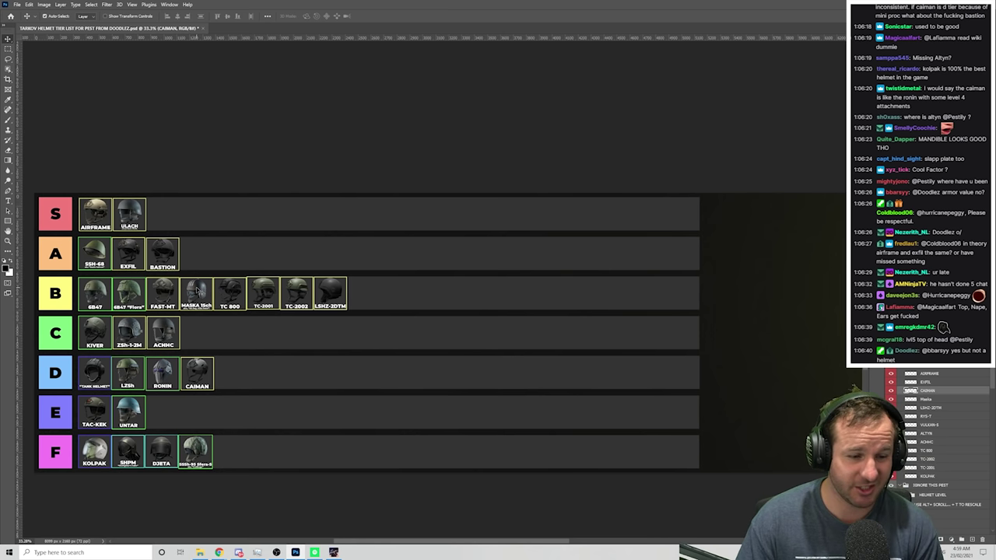
# Append MASKA 1Sch to the end of tier C and slide the remaining B-tier helmet left to close the gap
pyautogui.moveTo(197, 290); pyautogui.dragTo(234, 293)
pyautogui.moveTo(335, 293); pyautogui.dragTo(304, 293)
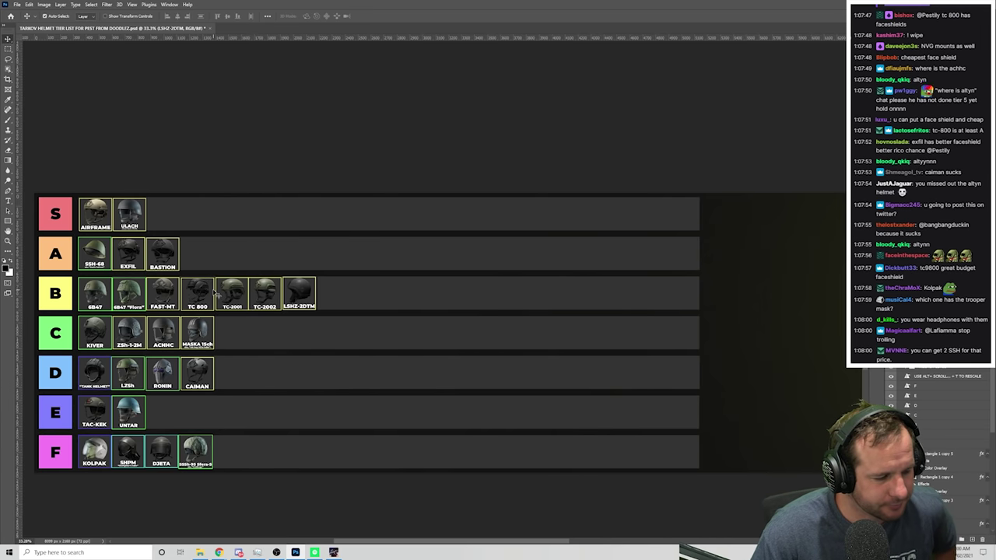
# Move TC 800 and TC-2002 down into tier C and slide LSHZ-2DTM left next to FAST-MT in B
pyautogui.moveTo(198, 290); pyautogui.dragTo(268, 330)
pyautogui.moveTo(265, 295); pyautogui.dragTo(271, 331)
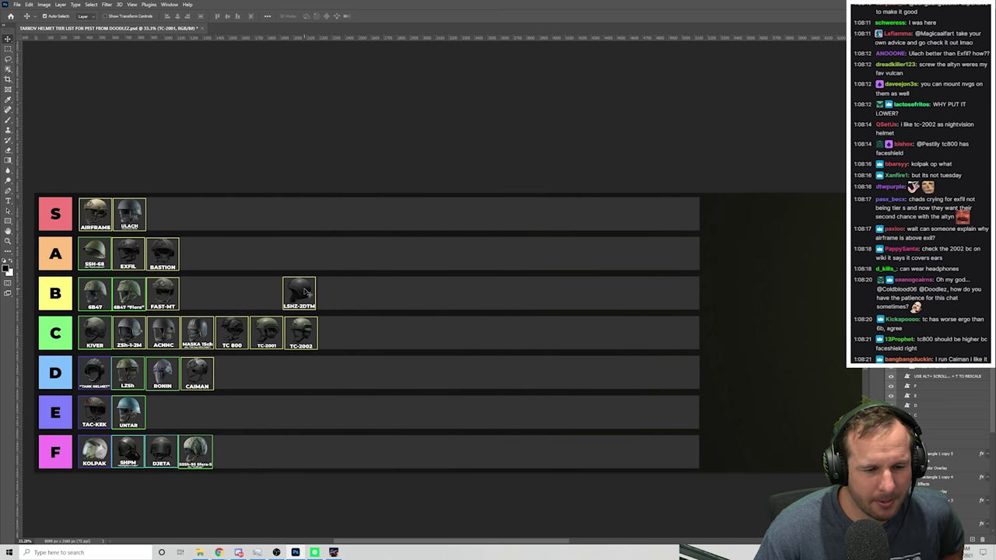
pyautogui.moveTo(300, 296); pyautogui.dragTo(204, 292)
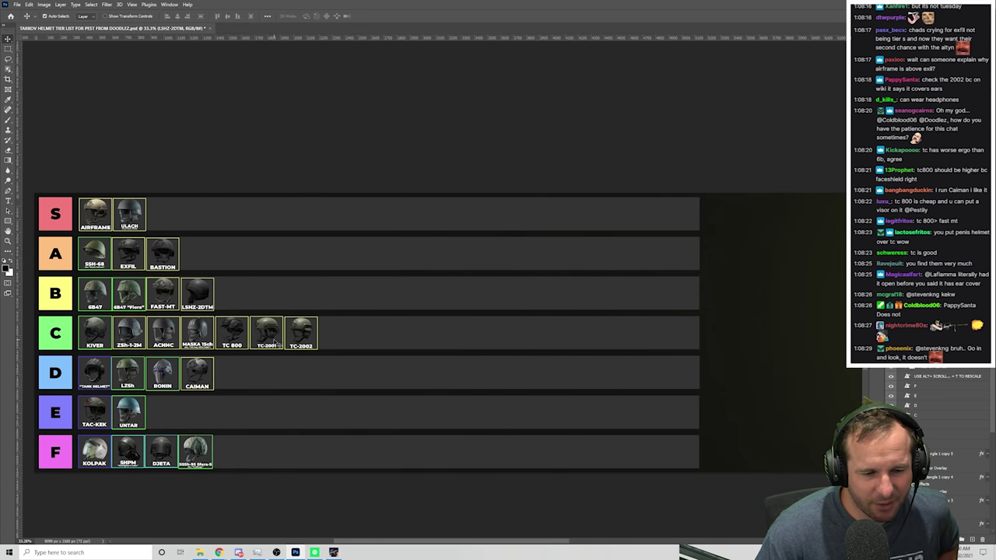
# Move ACHHC into tier D after CAIMAN, close tier C's gaps, then select the LSHZ-2DTM layer
pyautogui.moveTo(165, 335); pyautogui.dragTo(231, 375)
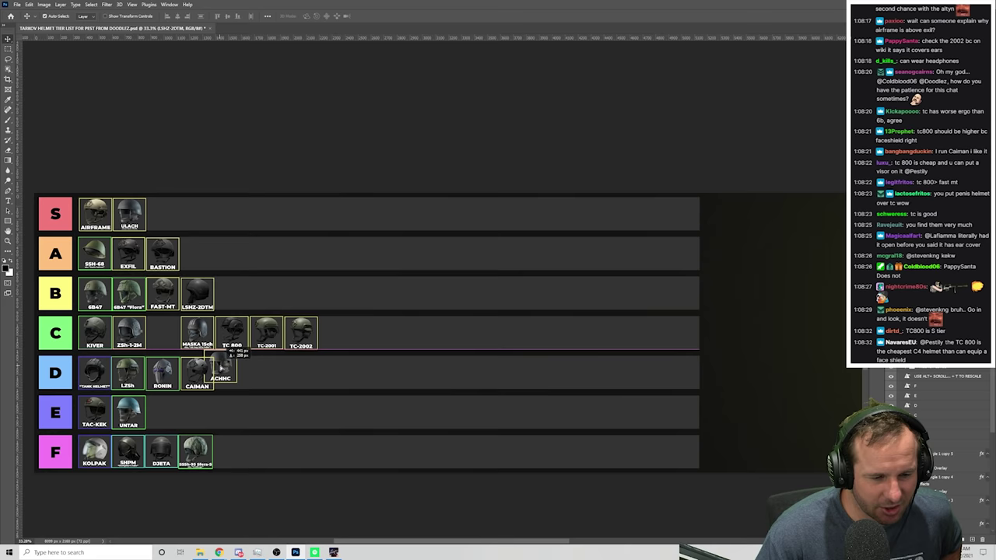
pyautogui.moveTo(194, 333); pyautogui.dragTo(159, 333)
pyautogui.moveTo(232, 333); pyautogui.dragTo(200, 333)
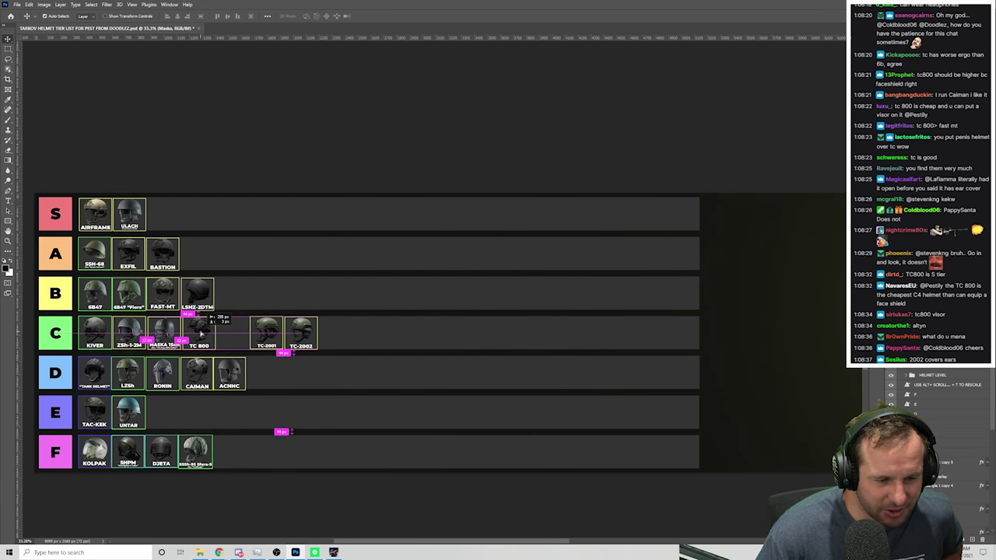
pyautogui.moveTo(275, 333); pyautogui.dragTo(234, 331)
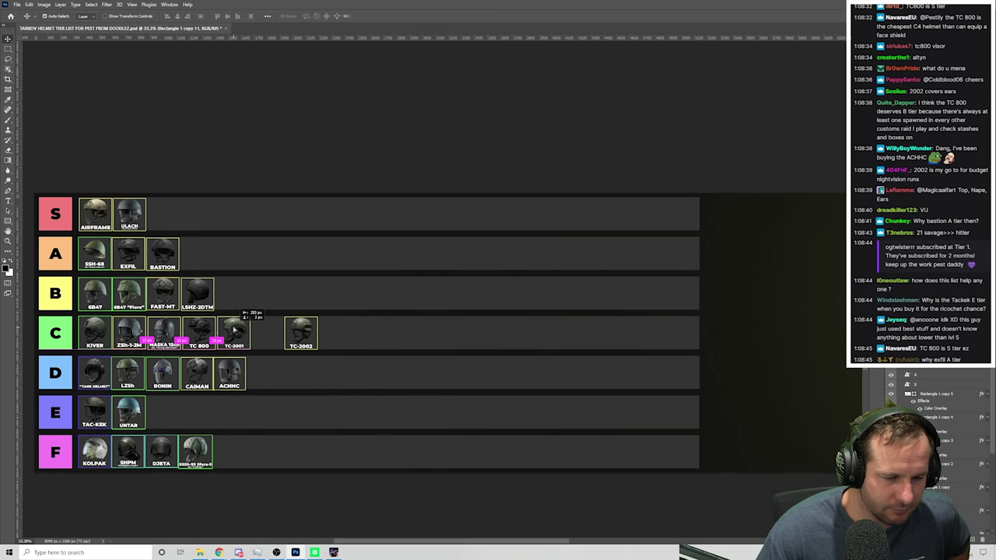
pyautogui.moveTo(303, 329); pyautogui.dragTo(269, 331)
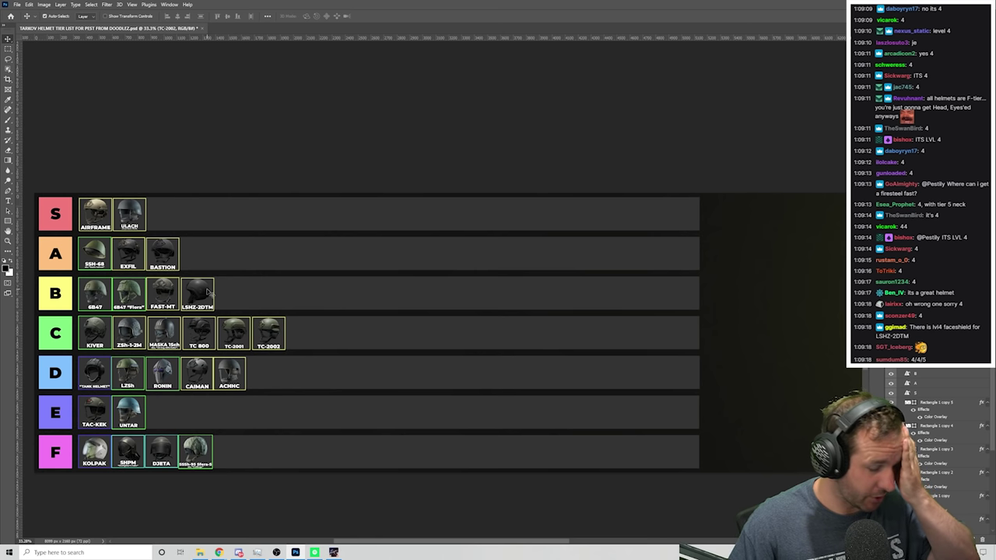
pyautogui.click(204, 294)
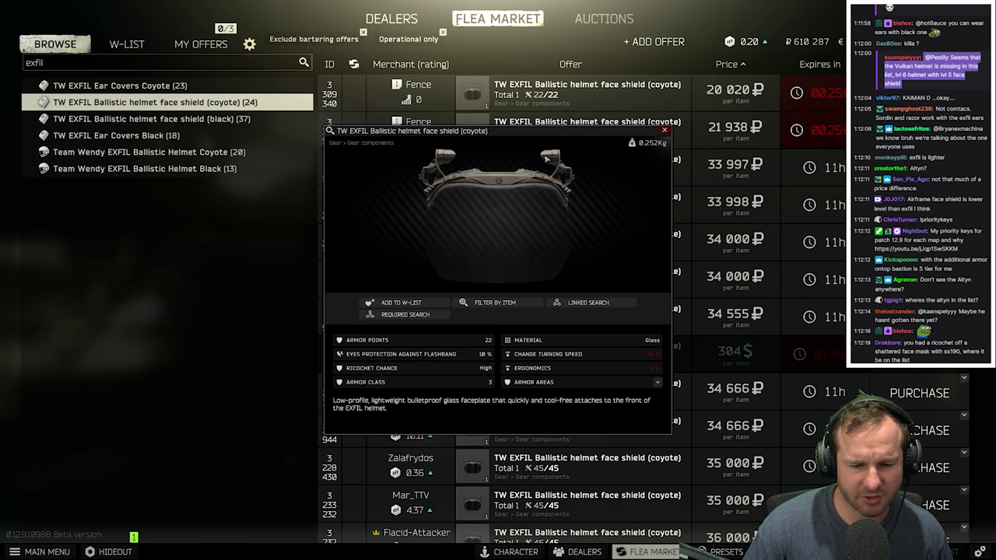
# Close the face shield inspect window and go to Peacekeeper's trading screen via the Dealers list
pyautogui.press('Escape')
pyautogui.click(392, 18)
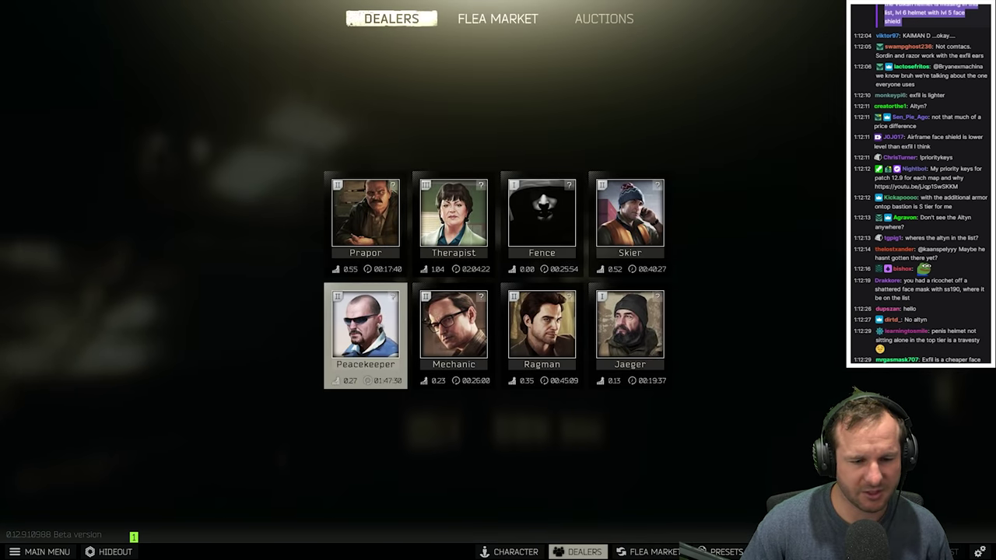
pyautogui.click(379, 326)
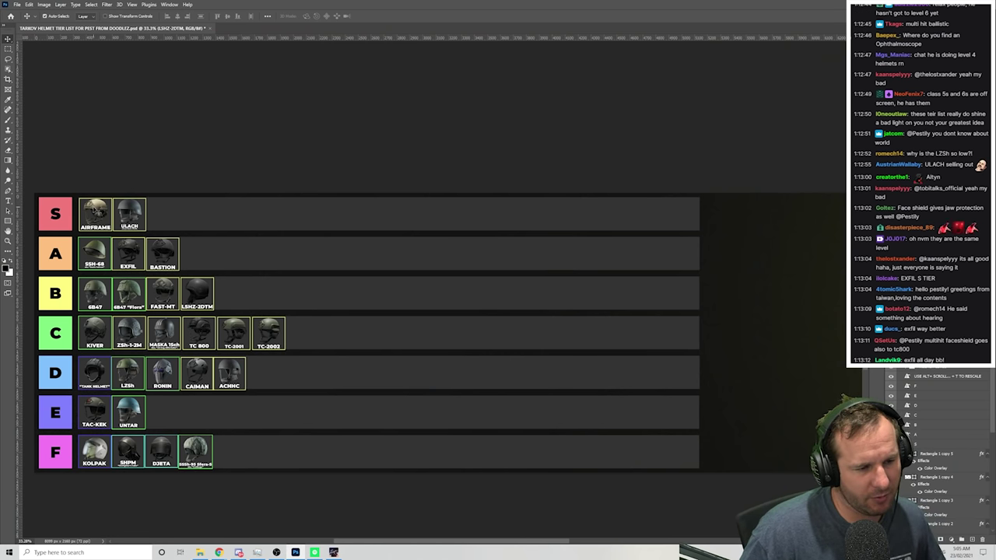
# Move EXFIL into tier S after AIRFRAME, shift BASTION left in tier A, and put ULACH after EXFIL
pyautogui.moveTo(124, 251); pyautogui.dragTo(158, 213)
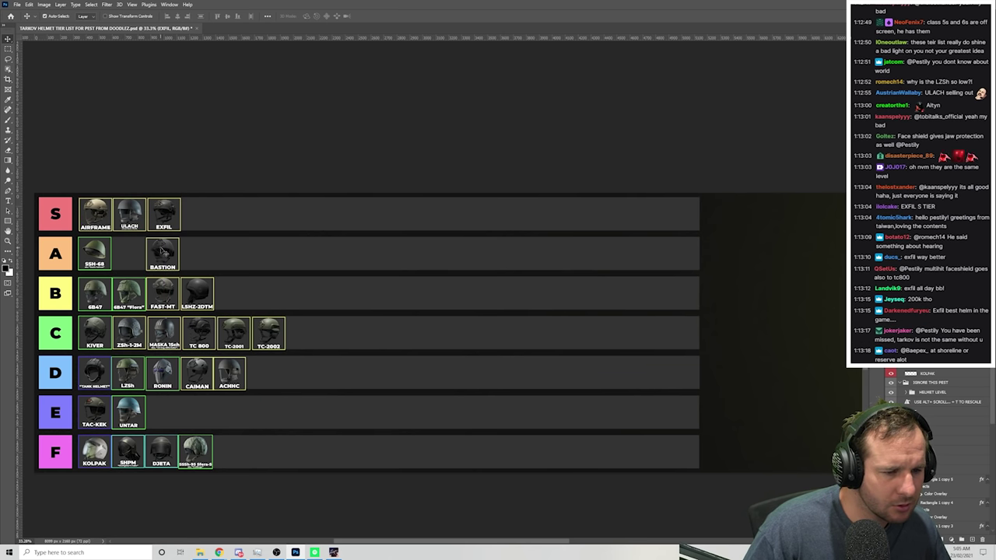
pyautogui.moveTo(154, 252); pyautogui.dragTo(131, 251)
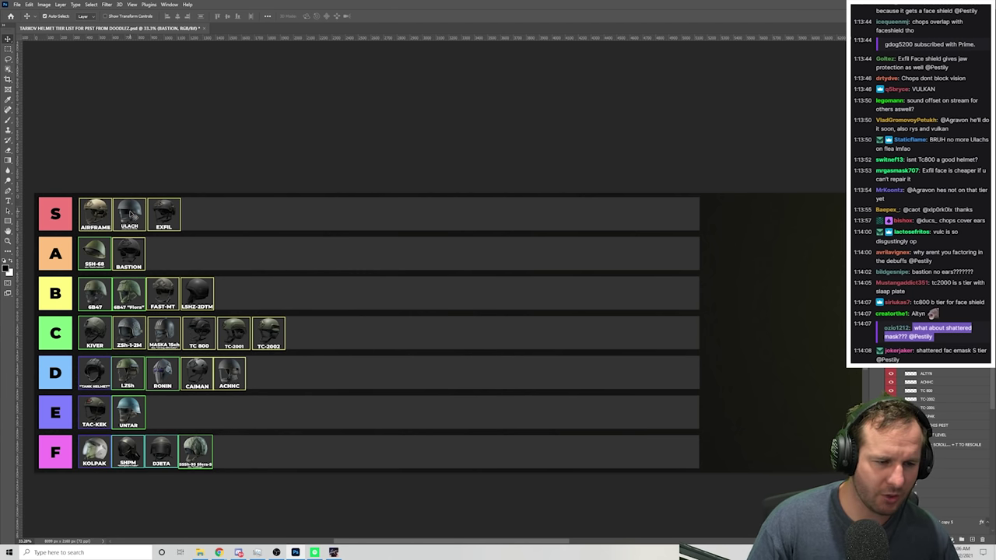
pyautogui.moveTo(131, 215)
pyautogui.mouseDown()
pyautogui.moveTo(175, 174)
pyautogui.moveTo(208, 203)
pyautogui.moveTo(198, 214)
pyautogui.moveTo(130, 214)
pyautogui.mouseUp()
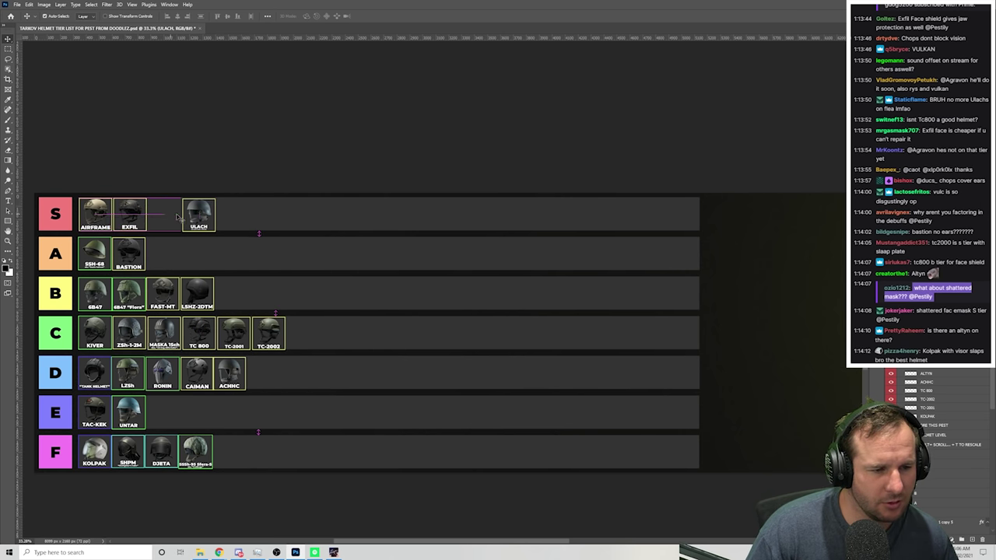
pyautogui.moveTo(199, 215); pyautogui.dragTo(165, 214)
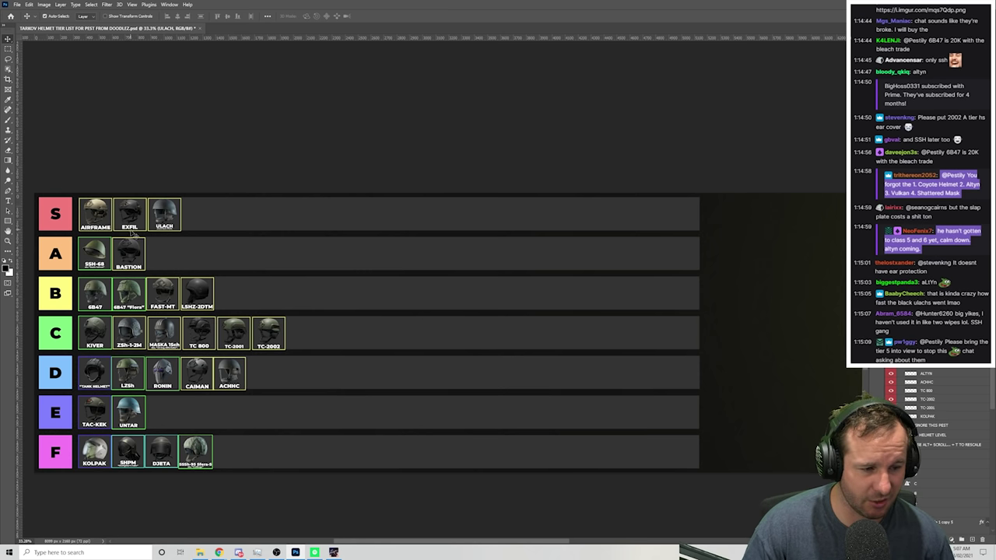
# Place ALTYN, RYS-T and VULKAN-5 side by side at the end of the C tier row
pyautogui.hscroll(-5, 350, 534)
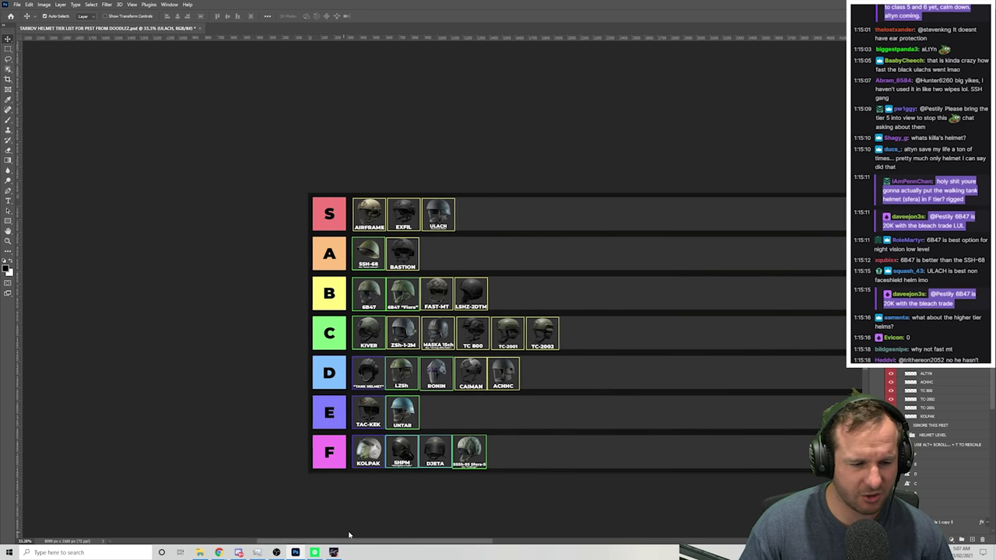
pyautogui.hscroll(3, 355, 456)
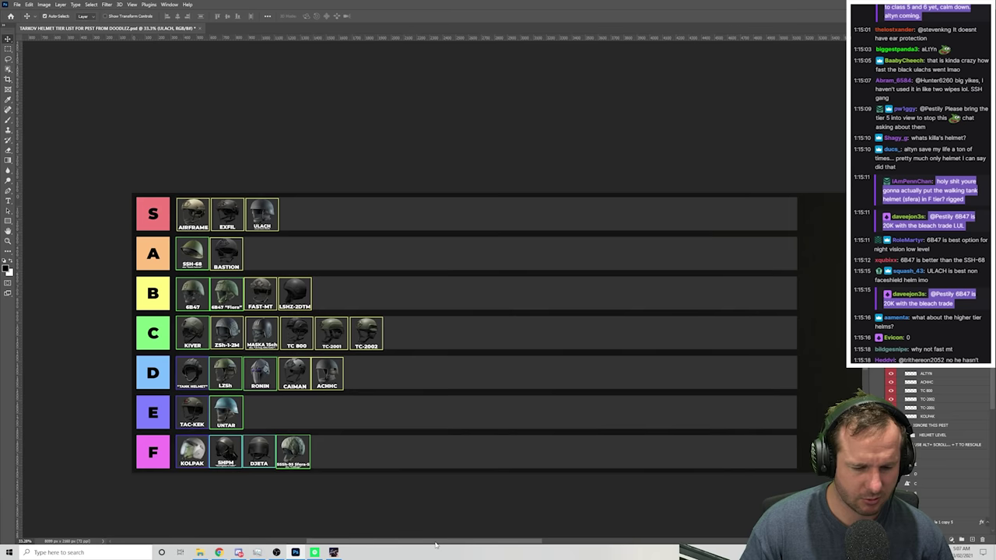
pyautogui.moveTo(433, 540); pyautogui.dragTo(537, 545)
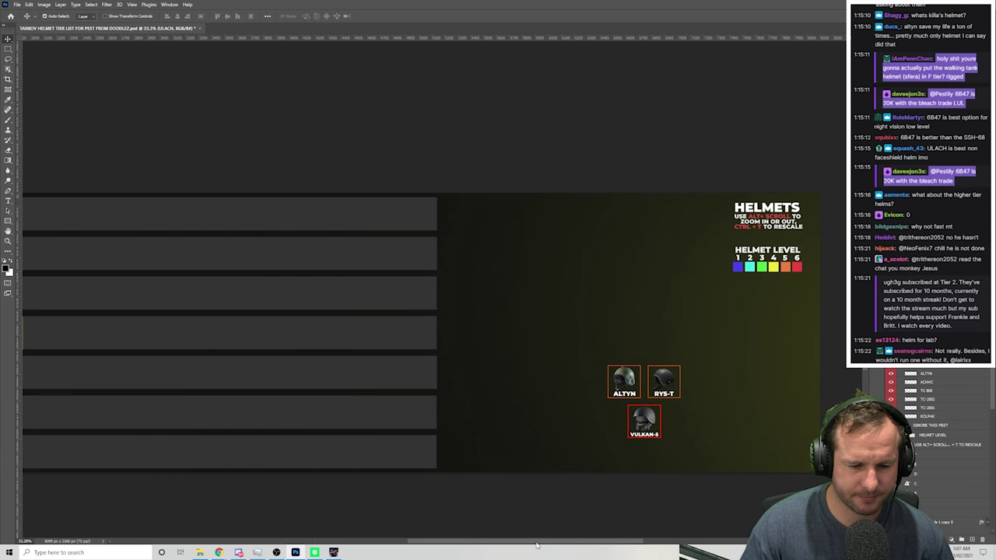
pyautogui.moveTo(636, 368); pyautogui.dragTo(310, 321)
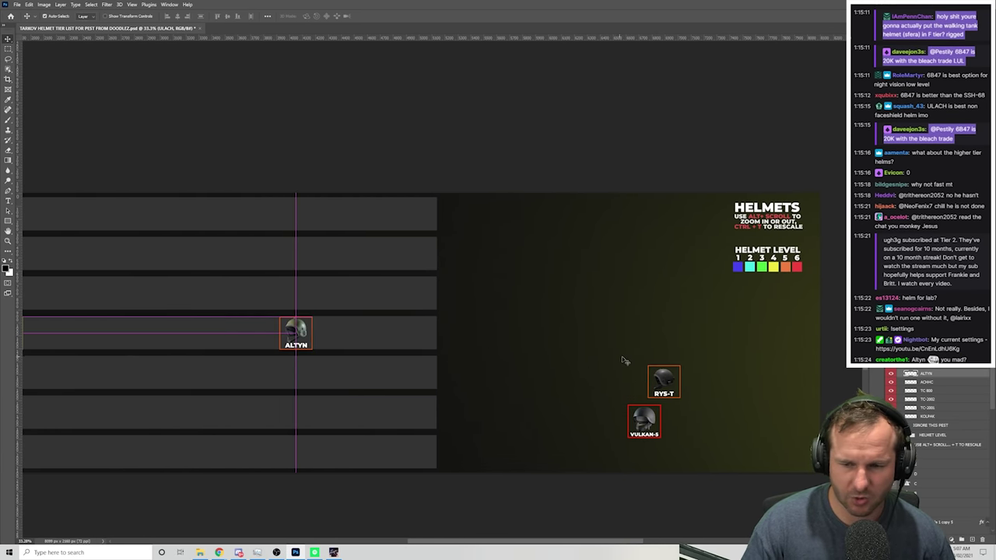
pyautogui.moveTo(663, 380); pyautogui.dragTo(333, 334)
pyautogui.moveTo(645, 421); pyautogui.dragTo(373, 337)
pyautogui.moveTo(501, 541); pyautogui.dragTo(426, 526)
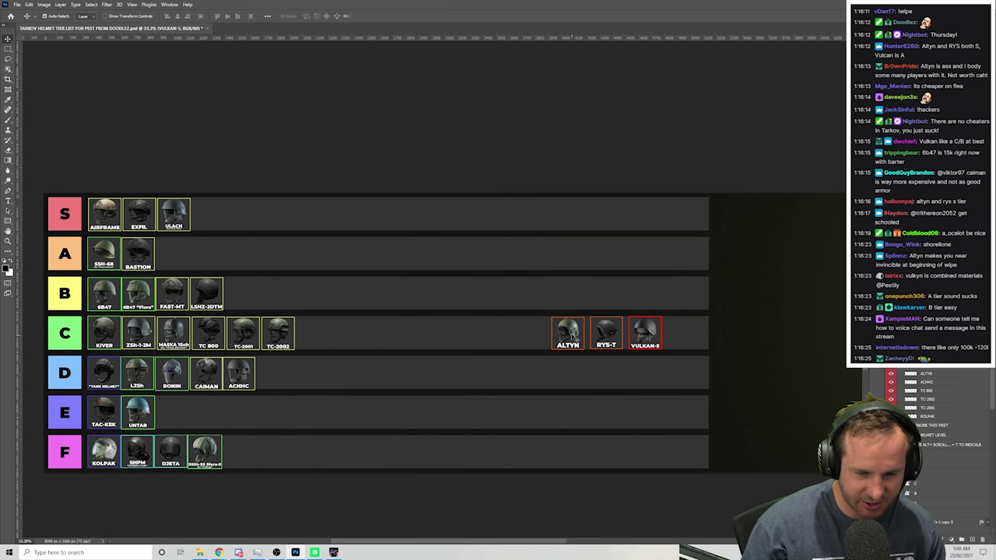
# Move ALTYN and RYS-T into the S tier and VULKAN-5 to the end of the B tier
pyautogui.moveTo(574, 343); pyautogui.dragTo(219, 200)
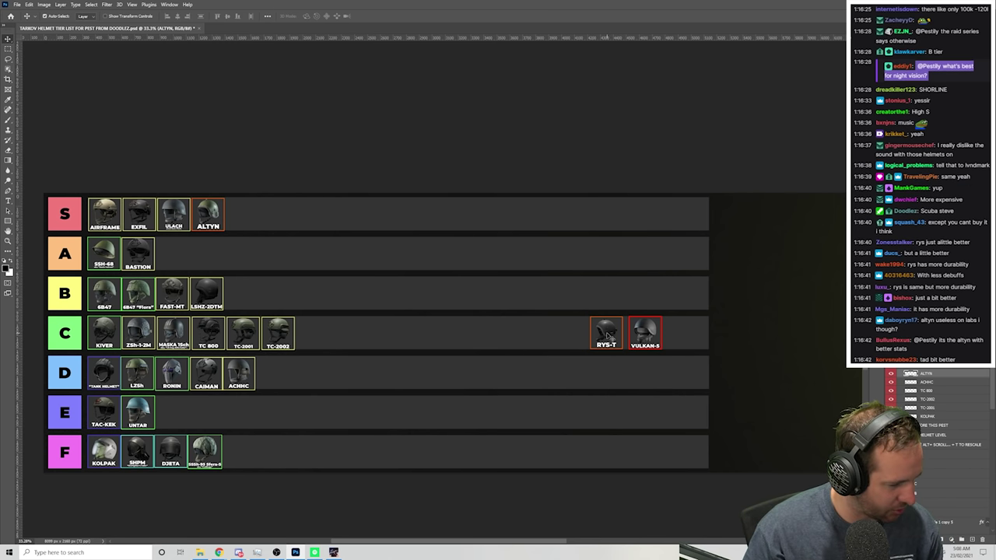
pyautogui.moveTo(610, 334); pyautogui.dragTo(245, 219)
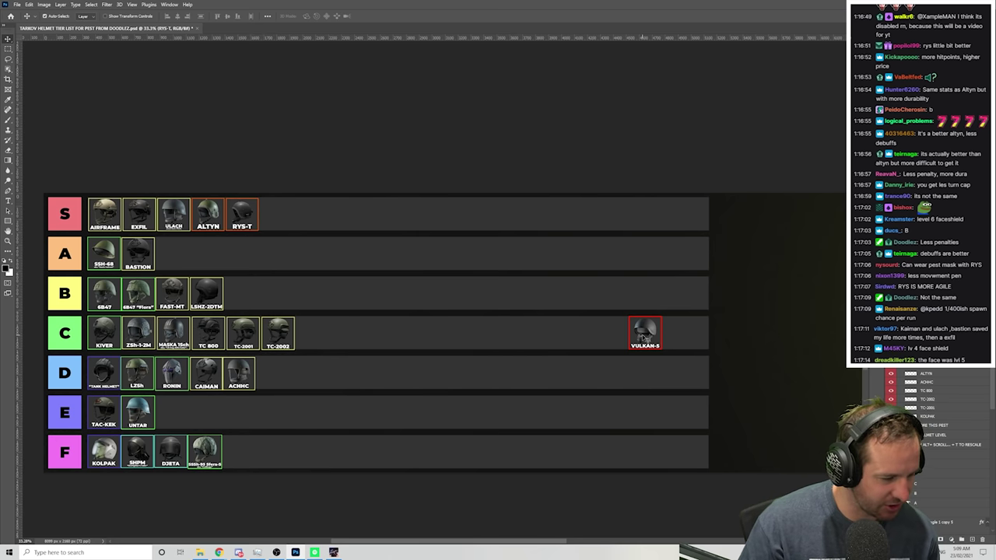
pyautogui.moveTo(645, 336); pyautogui.dragTo(251, 278)
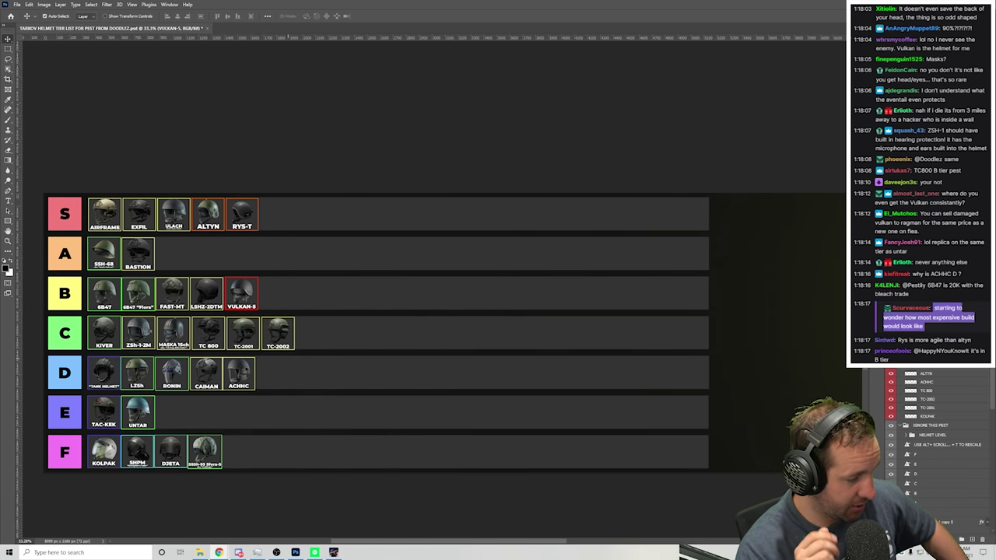
# Drop TC 800 into the D tier and shift TC-2002 left to close the C-row gap
pyautogui.moveTo(211, 333); pyautogui.dragTo(275, 373)
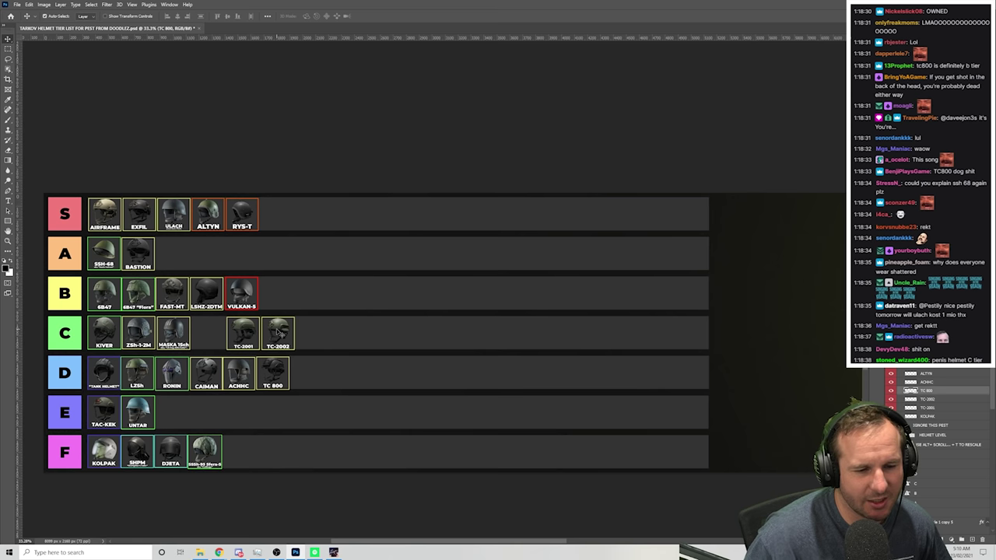
pyautogui.moveTo(279, 332); pyautogui.dragTo(201, 331)
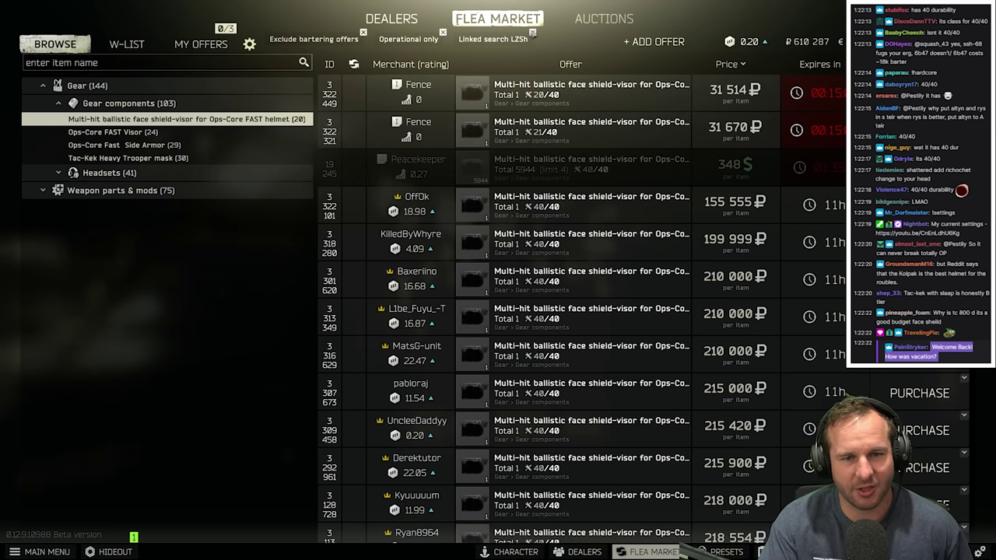
# Search the flea market for 'shattered' to find the Light armored Shattered mask
pyautogui.click(258, 63)
pyautogui.write('te')
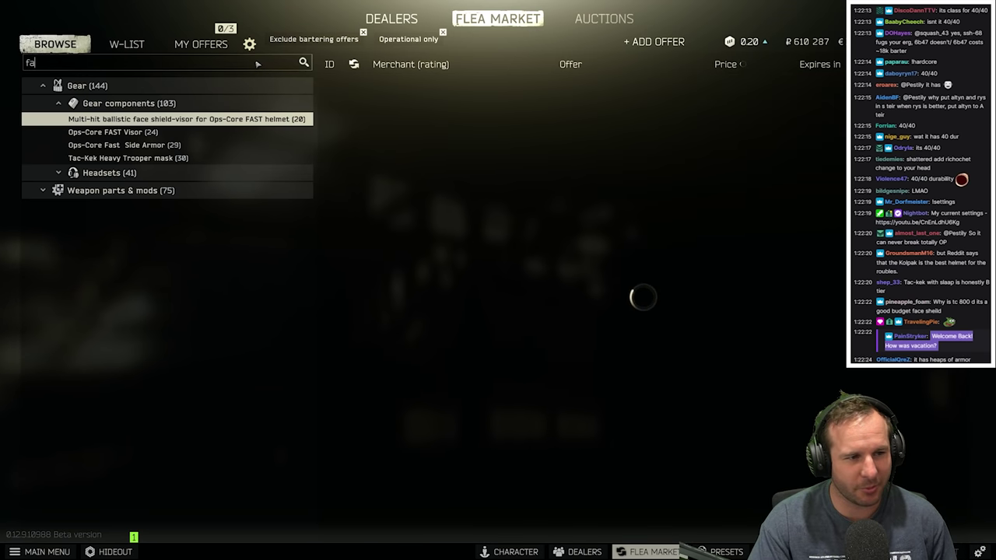
pyautogui.press('BackSpace')
pyautogui.press('BackSpace')
pyautogui.write('shattered')
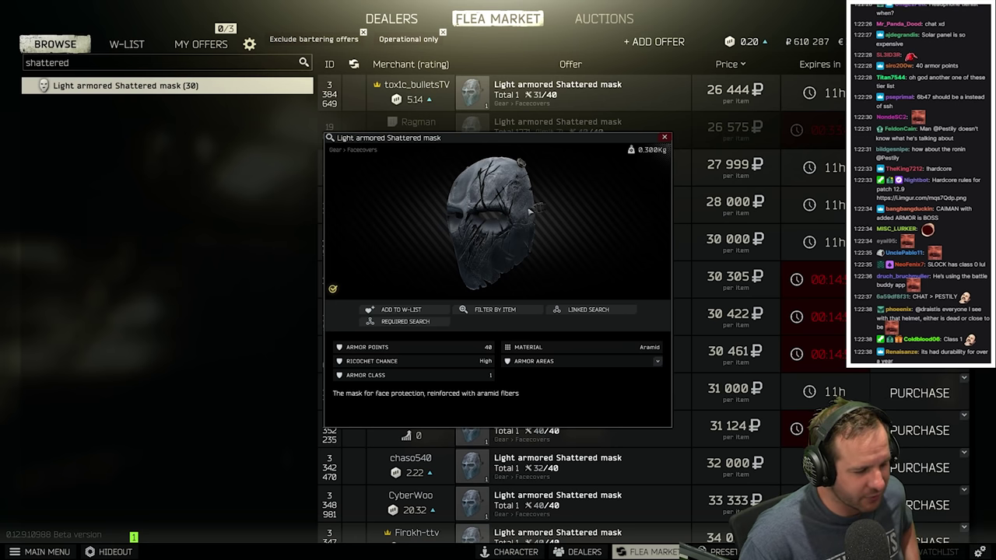
# Rotate the mask to view its side, close the inspection, and return to Photoshop
pyautogui.moveTo(490, 201); pyautogui.dragTo(577, 168)
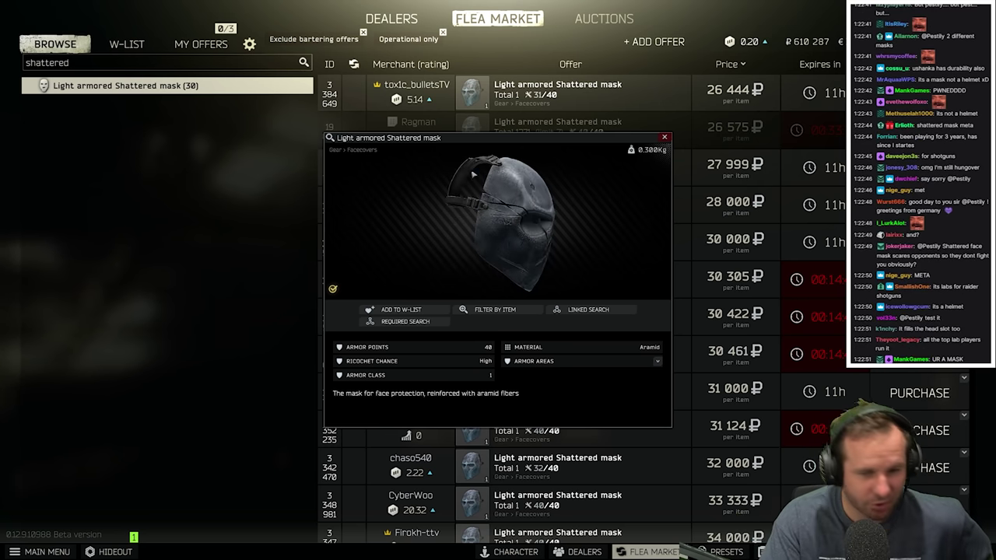
pyautogui.click(664, 138)
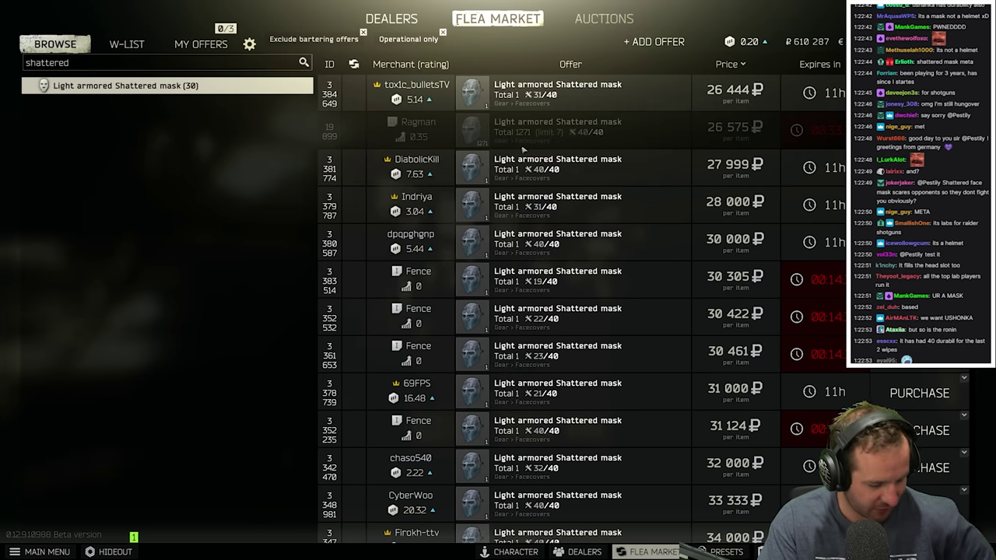
pyautogui.hotkey('alt', 'Tab')
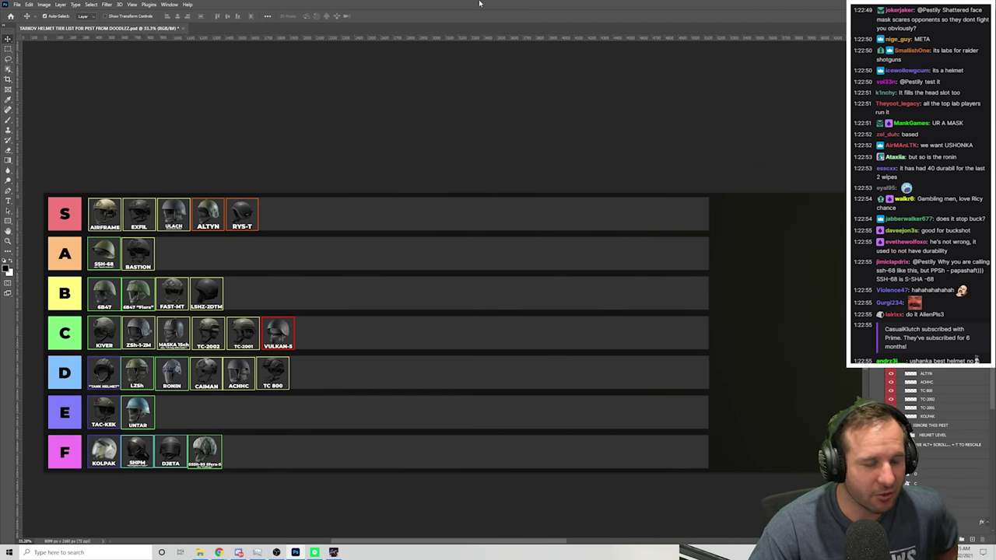